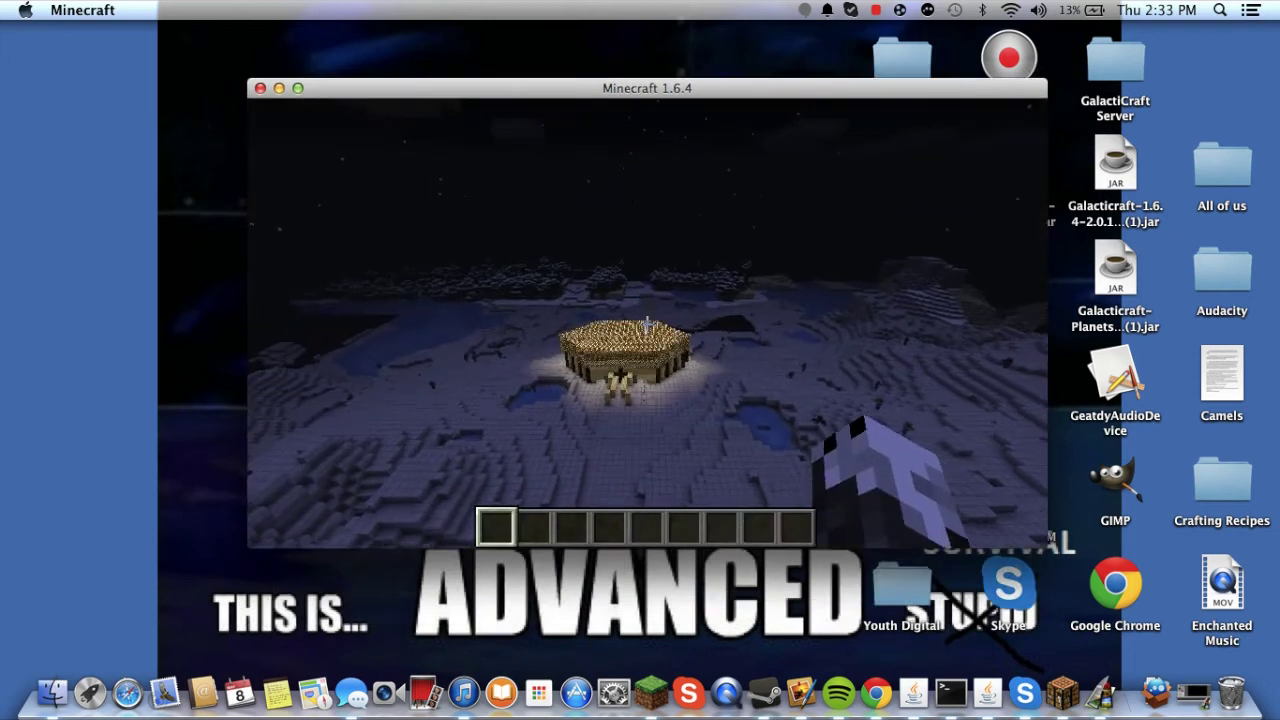
- Toggle Minecraft to fullscreen in Video Settings, then back out of the menus
{"action": "key", "text": "Escape"}
{"action": "left_click", "coordinate": [535, 380]}
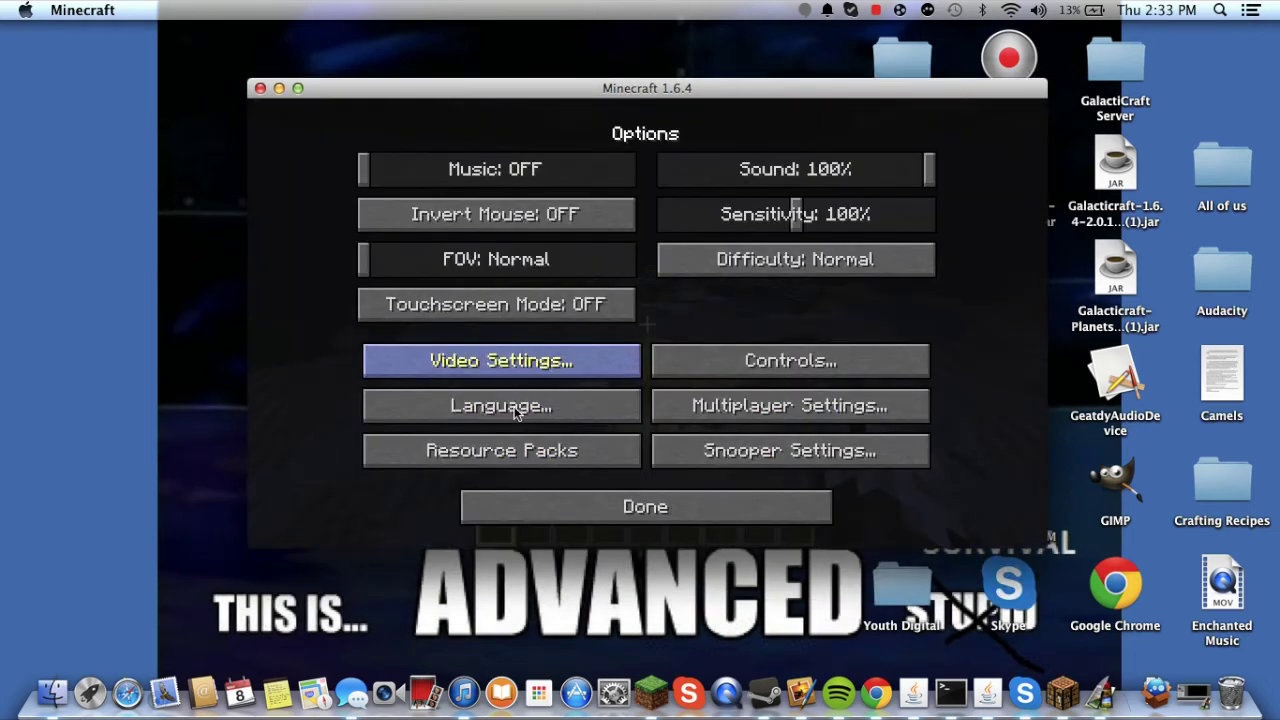
{"action": "left_click", "coordinate": [510, 369]}
{"action": "left_click", "coordinate": [512, 462]}
{"action": "key", "text": "Escape"}
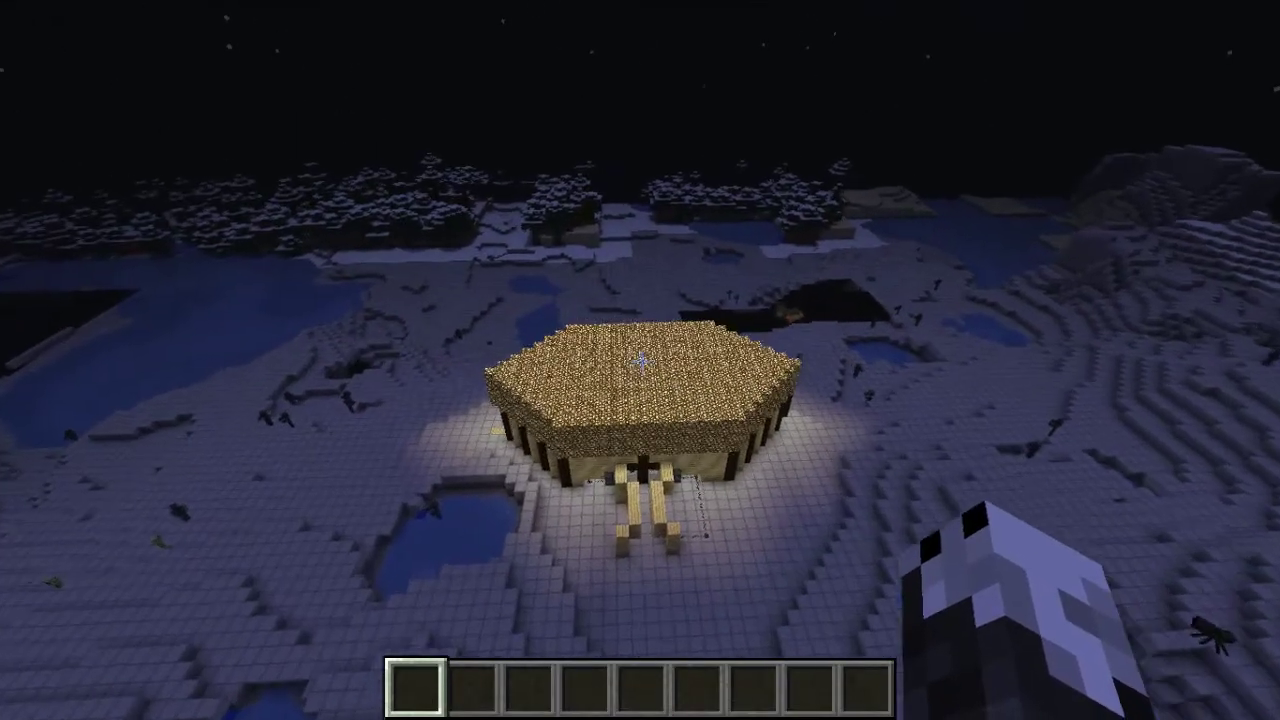
{"action": "key", "text": "Escape"}
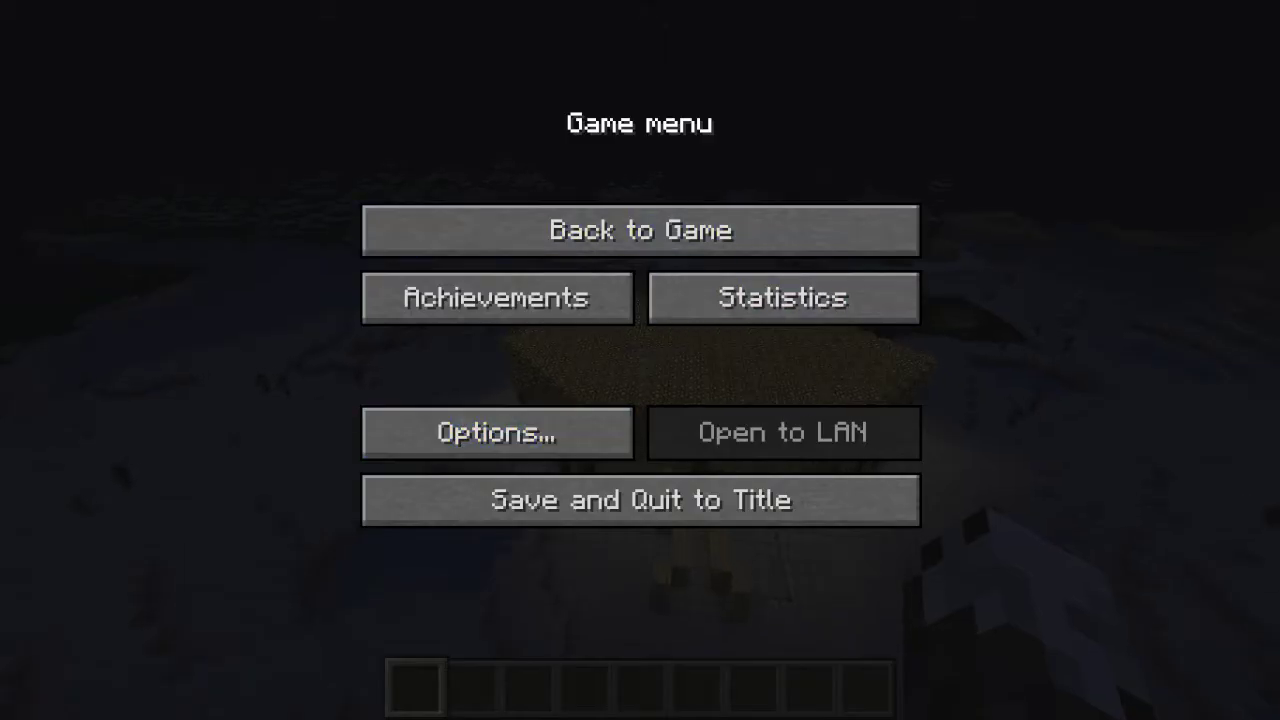
{"action": "key", "text": "Escape"}
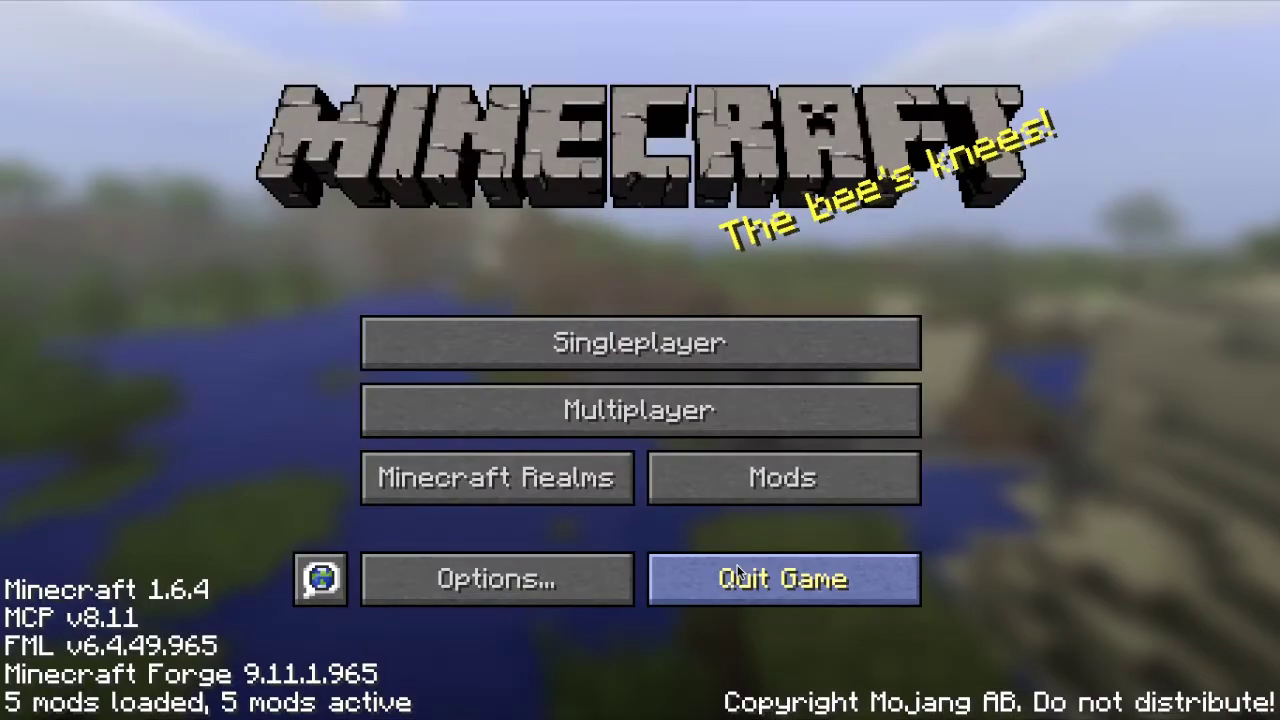
- Quit Minecraft, cancel the Forge installer, and move the Mod Server folder to the Trash
{"action": "left_click", "coordinate": [740, 572]}
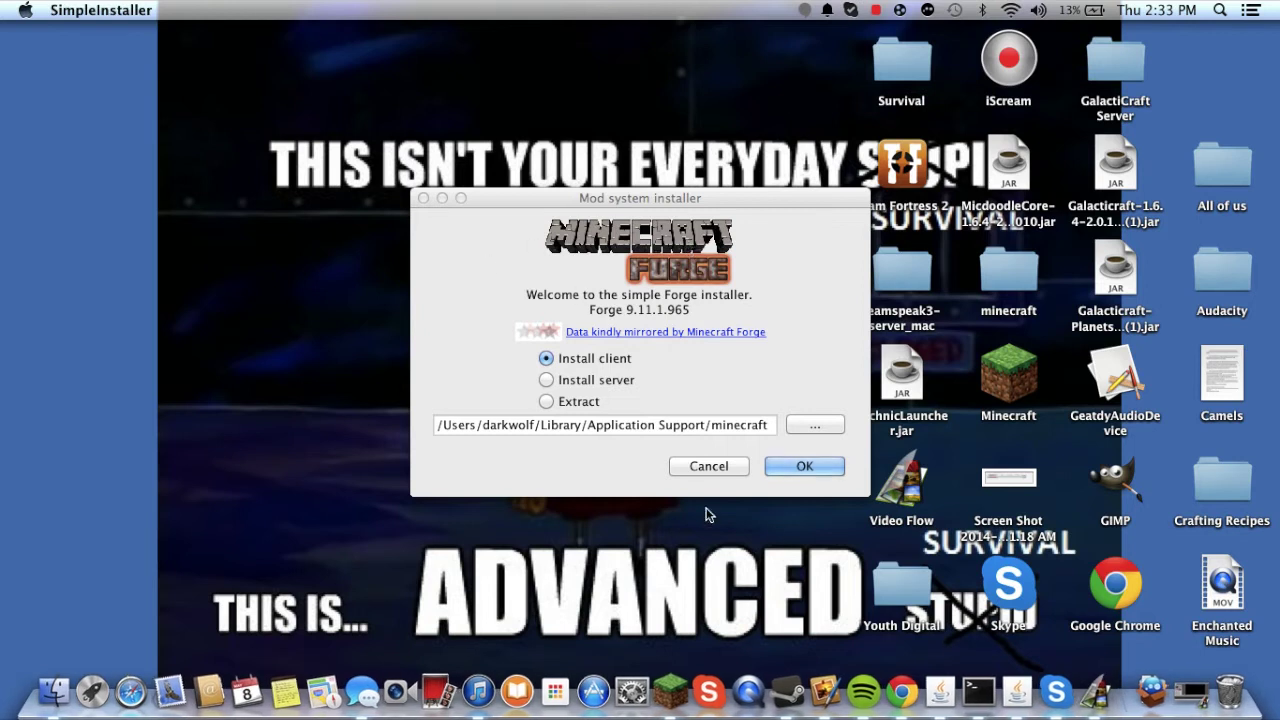
{"action": "left_click", "coordinate": [707, 466]}
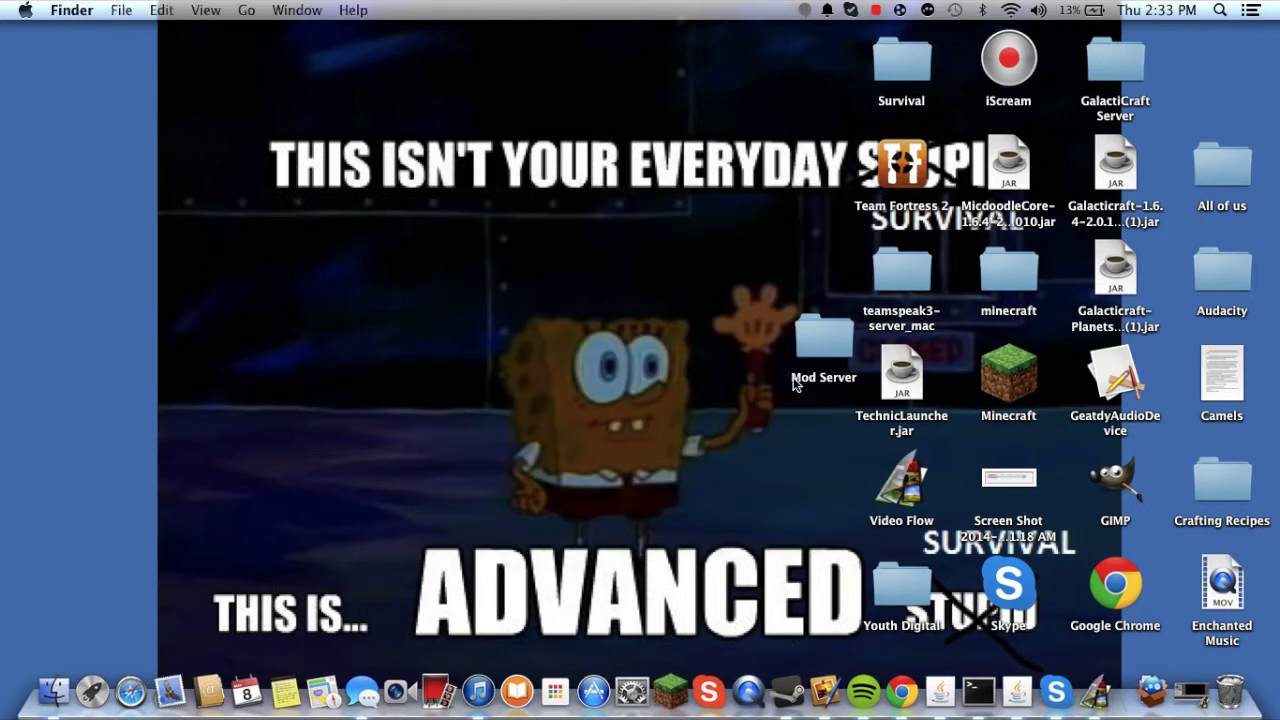
{"action": "right_click", "coordinate": [777, 433]}
{"action": "left_click", "coordinate": [872, 325]}
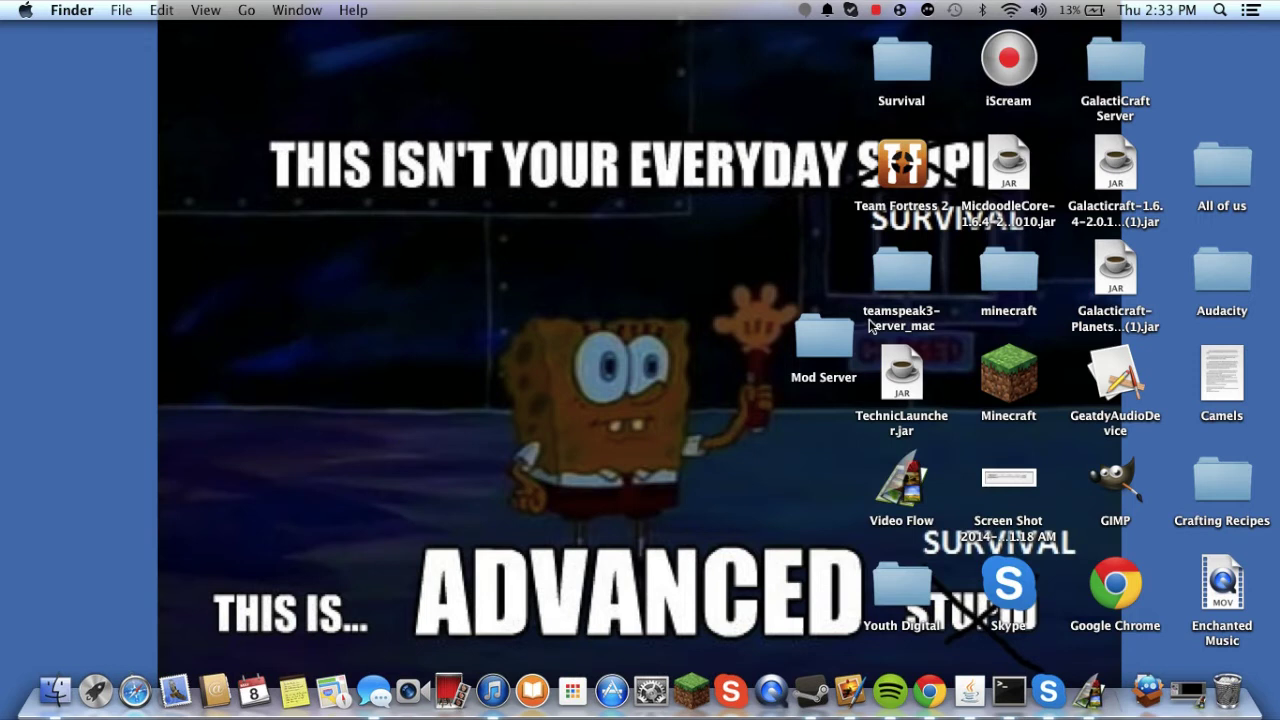
{"action": "right_click", "coordinate": [843, 330]}
{"action": "left_click", "coordinate": [900, 316]}
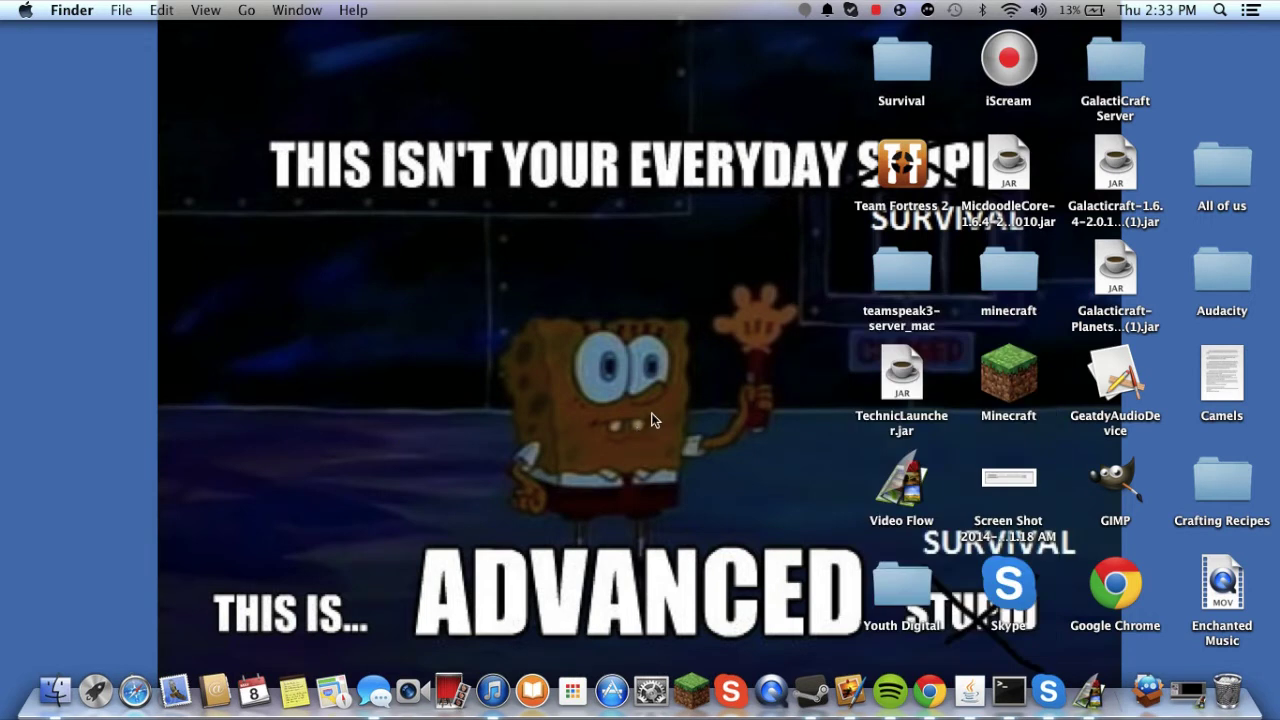
- Clean up the desktop icons by name and reposition a few icons
{"action": "right_click", "coordinate": [695, 312]}
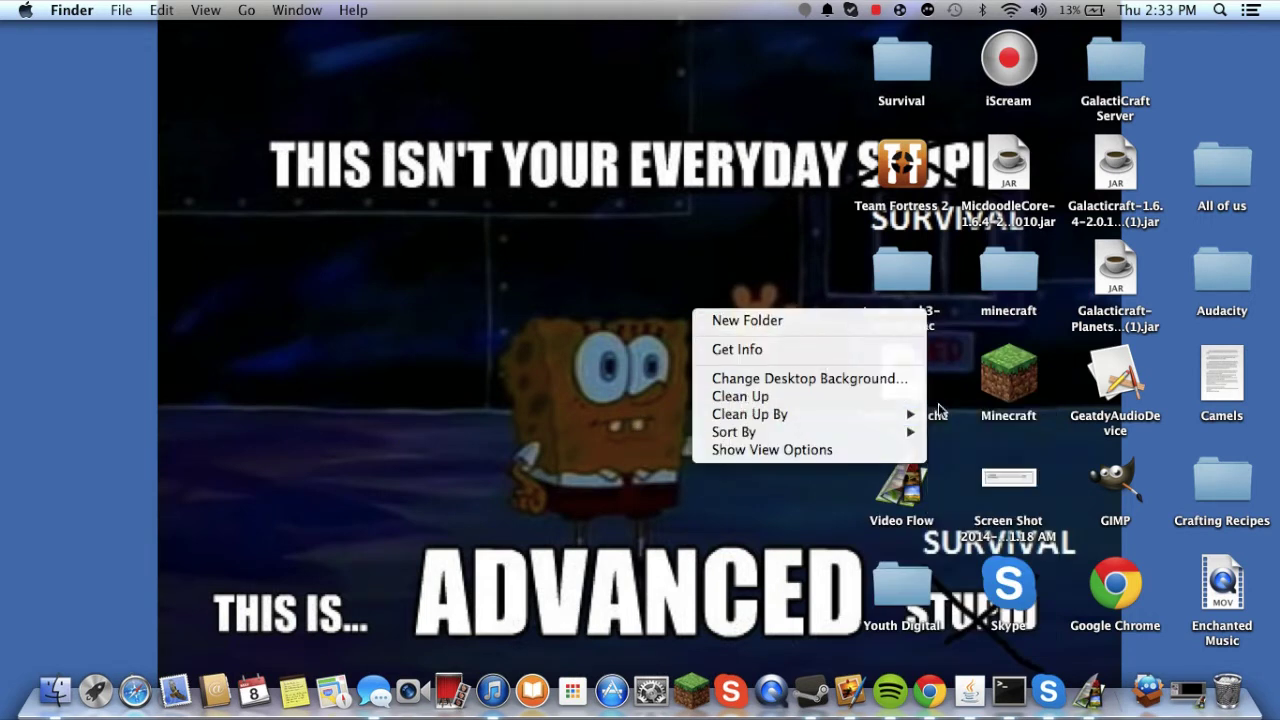
{"action": "left_click", "coordinate": [955, 414]}
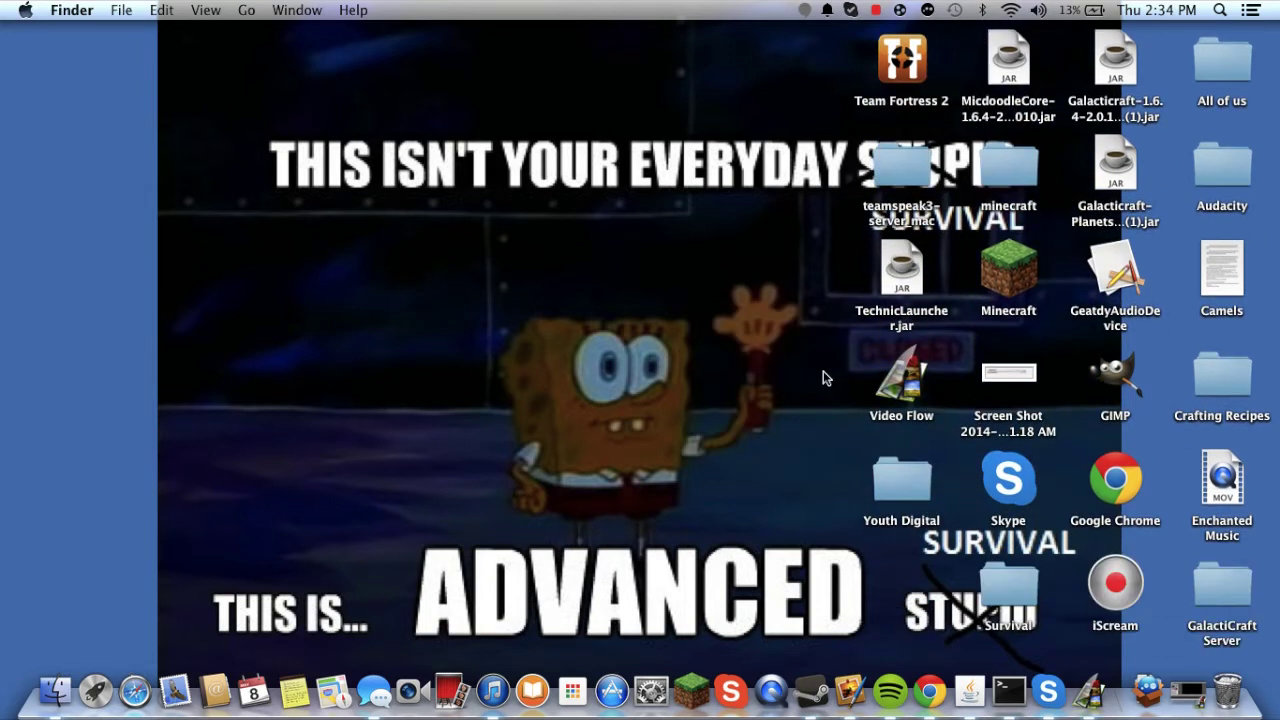
{"action": "left_click_drag", "start_coordinate": [786, 393], "coordinate": [23, 549]}
{"action": "mouse_move", "coordinate": [160, 424]}
{"action": "left_mouse_down"}
{"action": "mouse_move", "coordinate": [397, 376]}
{"action": "mouse_move", "coordinate": [172, 427]}
{"action": "left_mouse_up"}
{"action": "left_click_drag", "start_coordinate": [612, 248], "coordinate": [611, 312]}
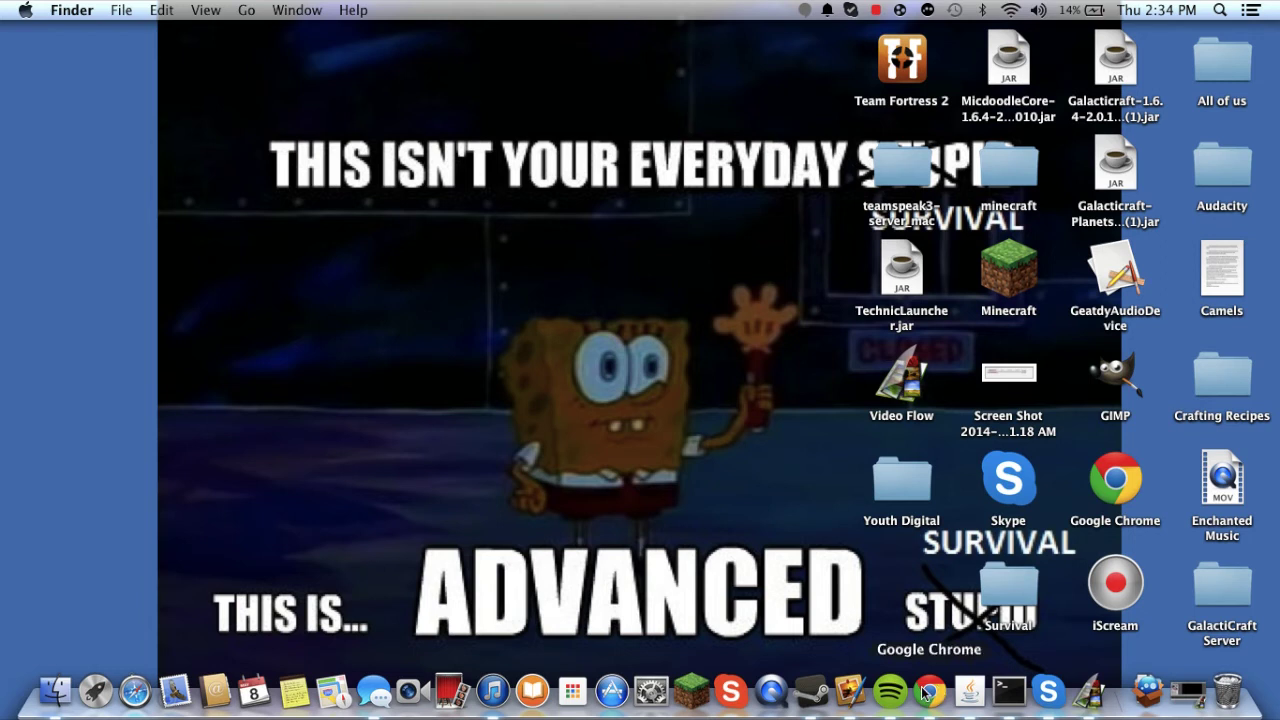
- Launch LogMeIn Hamachi via Spotlight and start creating a new network
{"action": "key", "text": "super+space"}
{"action": "type", "text": "hama"}
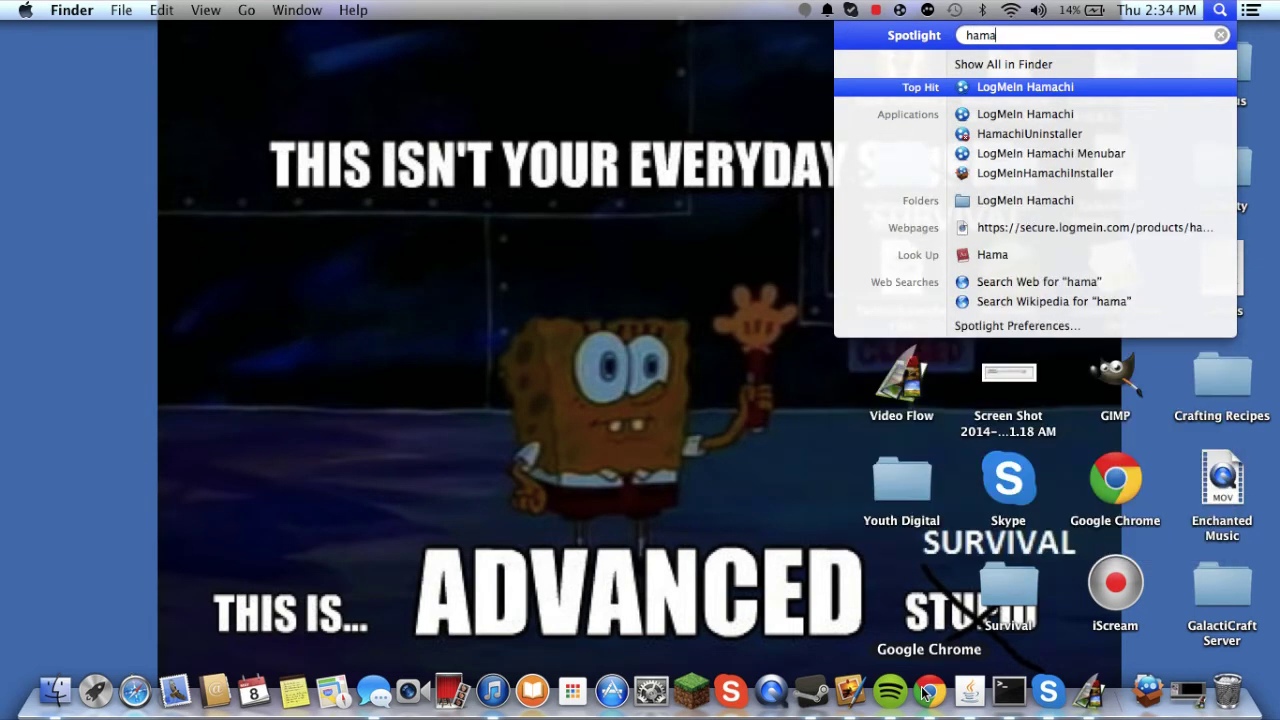
{"action": "key", "text": "Return"}
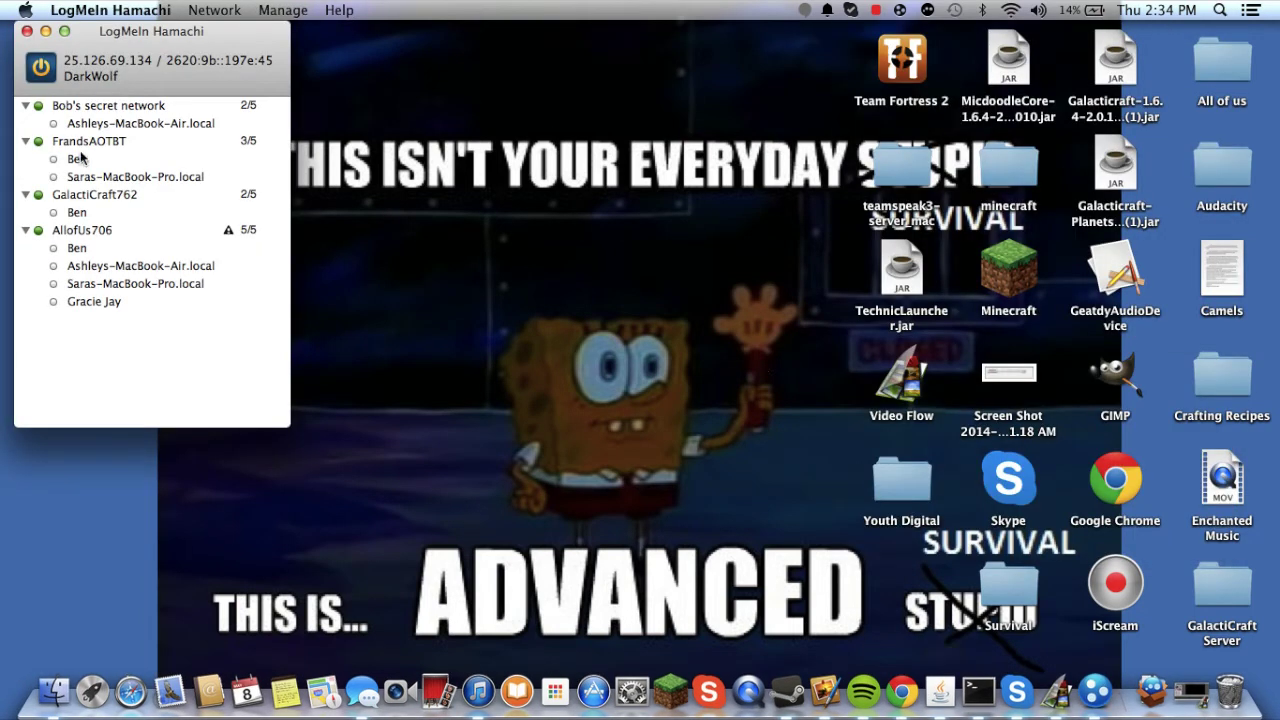
{"action": "left_click", "coordinate": [212, 9]}
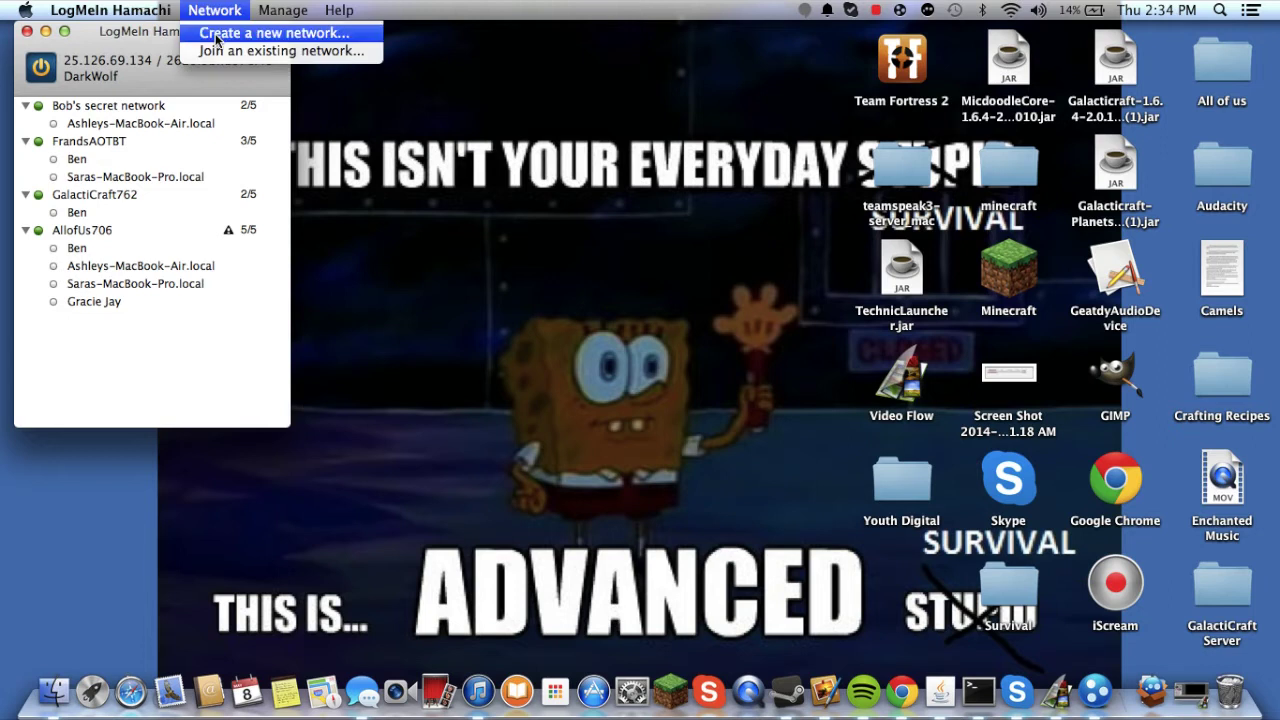
{"action": "left_click", "coordinate": [216, 34]}
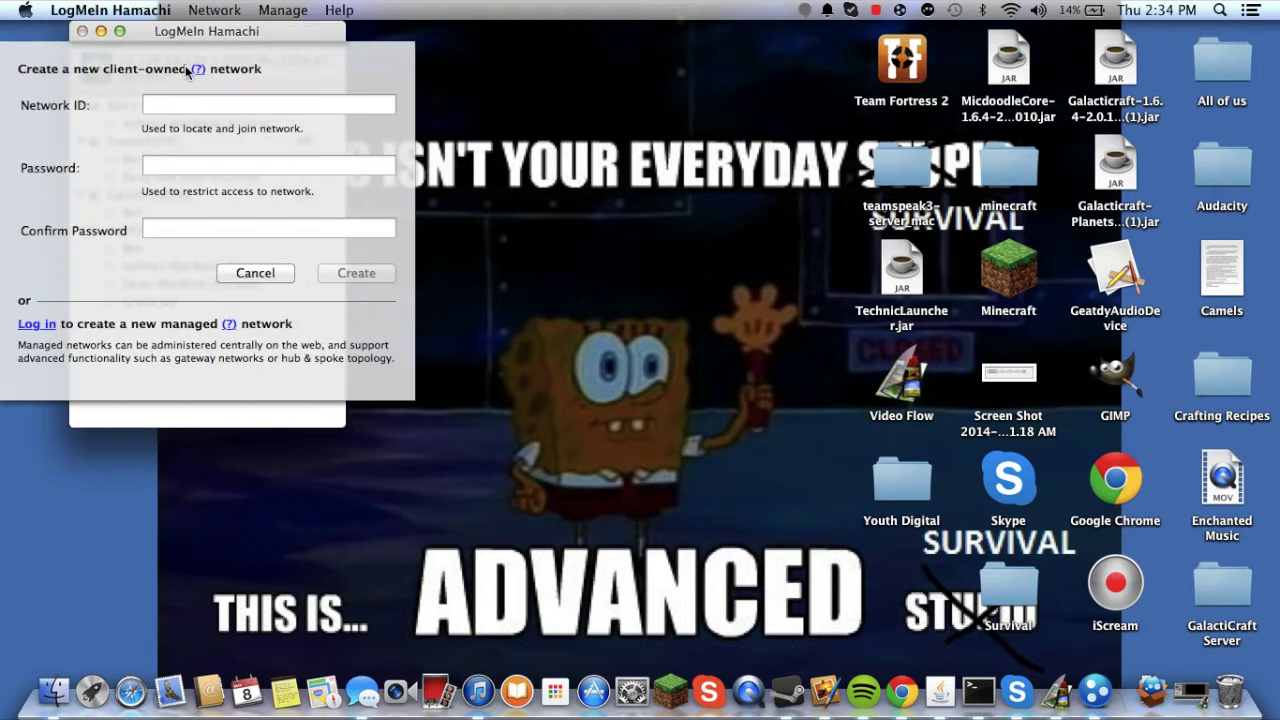
{"action": "left_click", "coordinate": [218, 9]}
{"action": "left_click", "coordinate": [221, 6]}
{"action": "left_click_drag", "start_coordinate": [200, 58], "coordinate": [536, 17]}
- Enter network ID 1ubnuyhb with a password, submit, and dismiss the mismatch warning
{"action": "type", "text": "1ubnuyhb"}
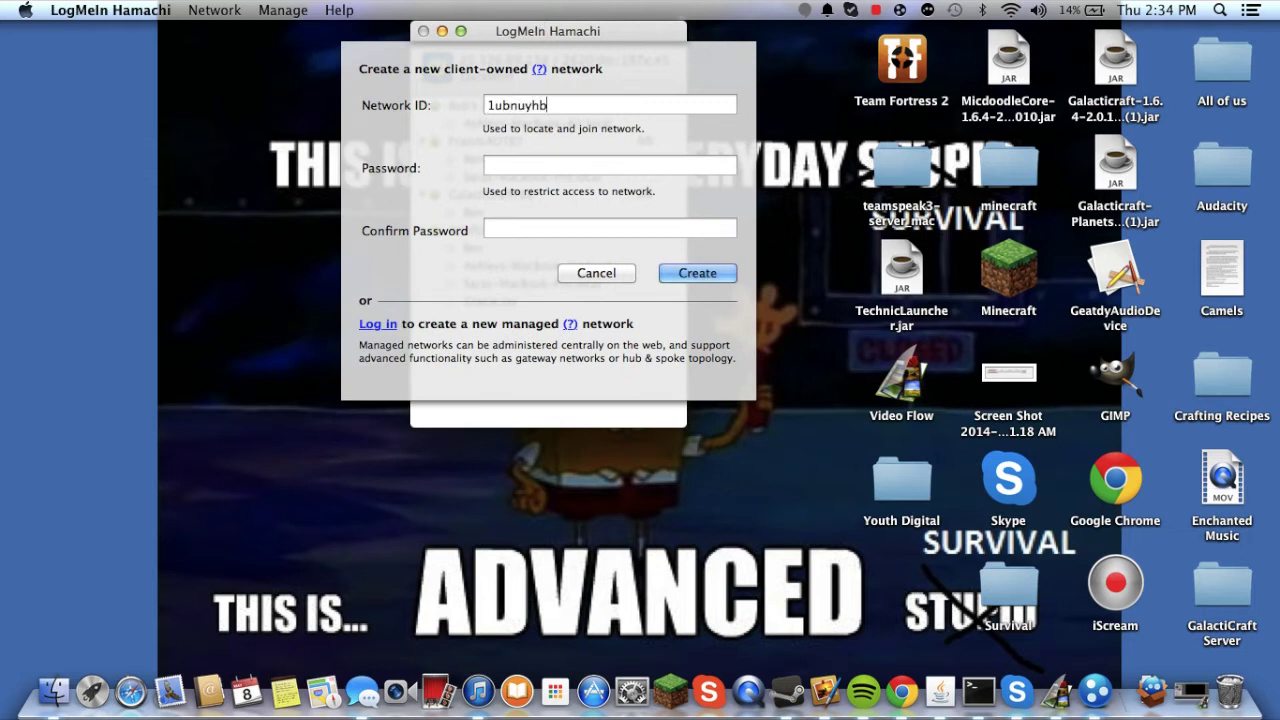
{"action": "key", "text": "Tab"}
{"action": "type", "text": "•••••••••••"}
{"action": "key", "text": "Tab"}
{"action": "type", "text": "•••••••••••"}
{"action": "key", "text": "Return"}
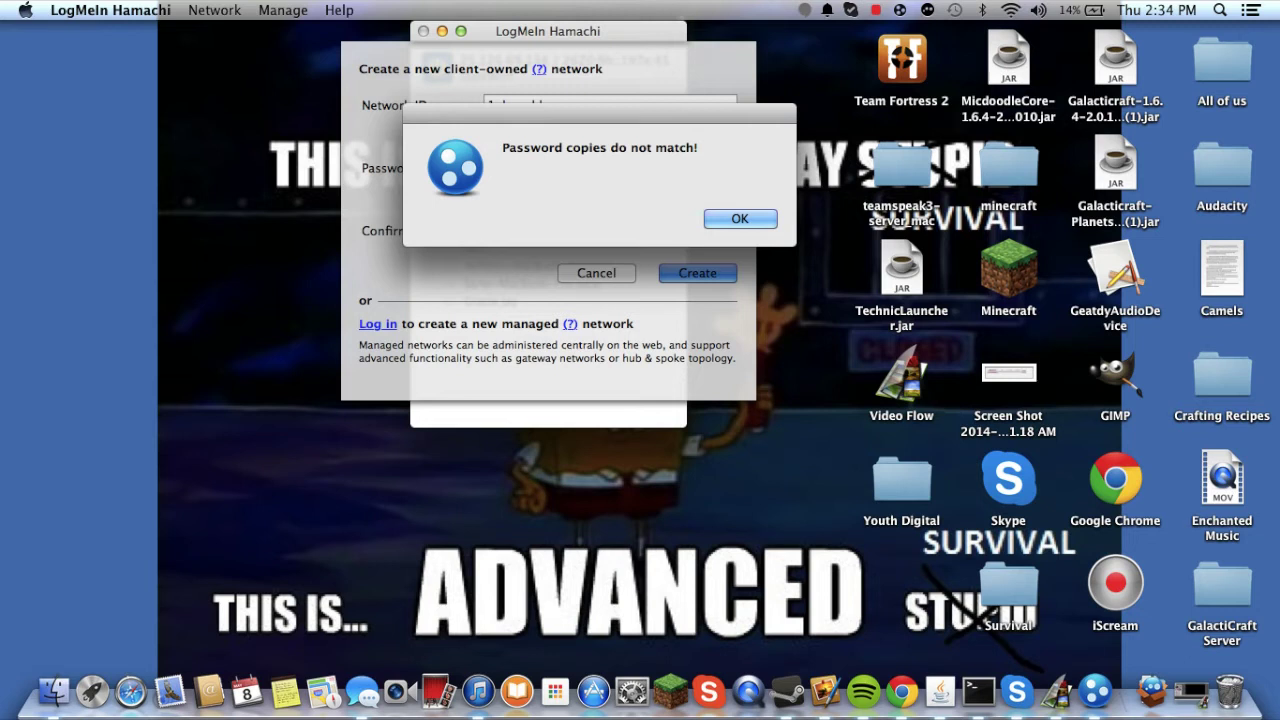
{"action": "key", "text": "Return"}
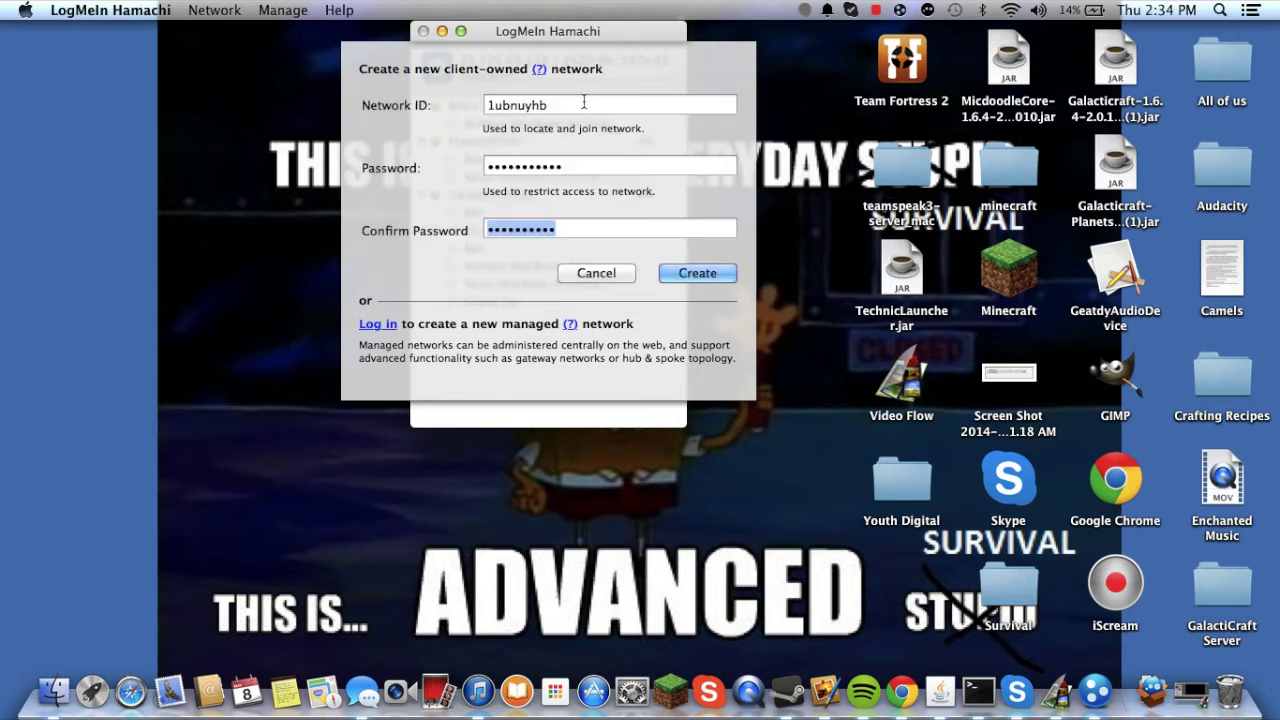
- Re-enter matching network passwords and create the 1ubnuyhb network
{"action": "left_click", "coordinate": [577, 162]}
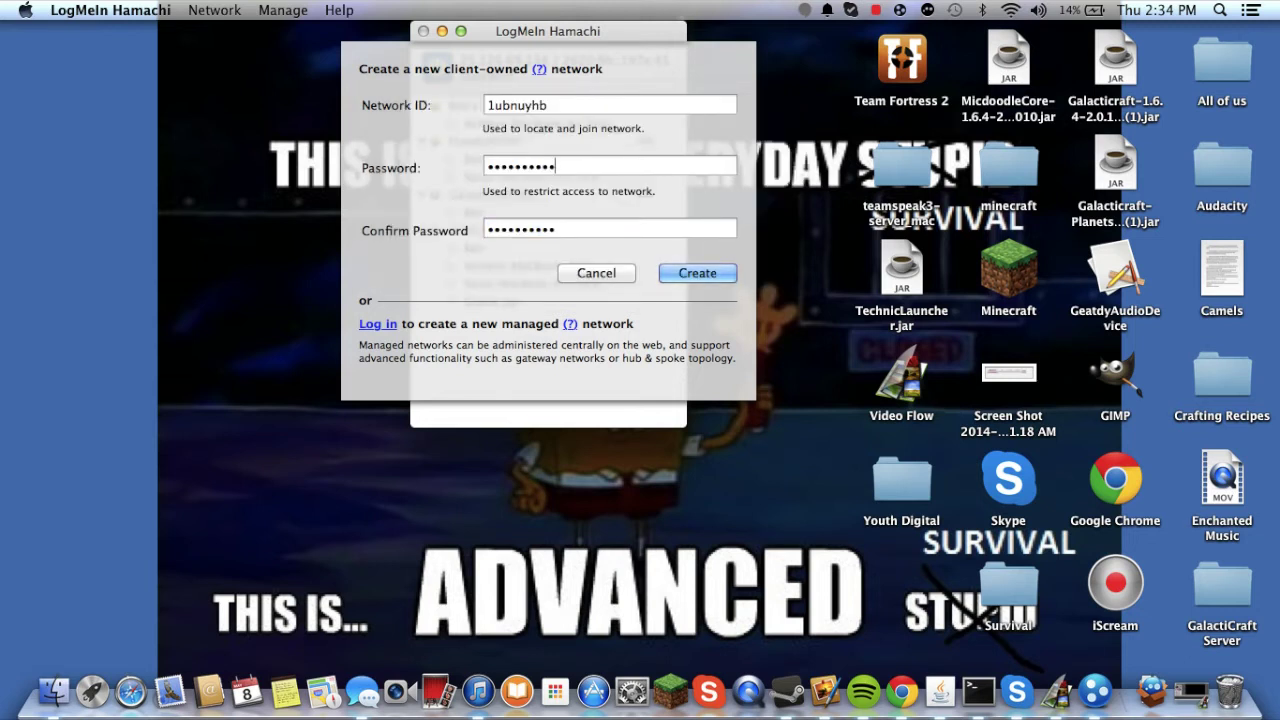
{"action": "key", "text": "BackSpace"}
{"action": "key", "text": "BackSpace"}
{"action": "key", "text": "BackSpace"}
{"action": "key", "text": "BackSpace"}
{"action": "key", "text": "BackSpace"}
{"action": "key", "text": "BackSpace"}
{"action": "key", "text": "BackSpace"}
{"action": "key", "text": "BackSpace"}
{"action": "key", "text": "BackSpace"}
{"action": "key", "text": "BackSpace"}
{"action": "key", "text": "BackSpace"}
{"action": "type", "text": "•••••"}
{"action": "key", "text": "Tab"}
{"action": "type", "text": "•••••"}
{"action": "left_click", "coordinate": [694, 272]}
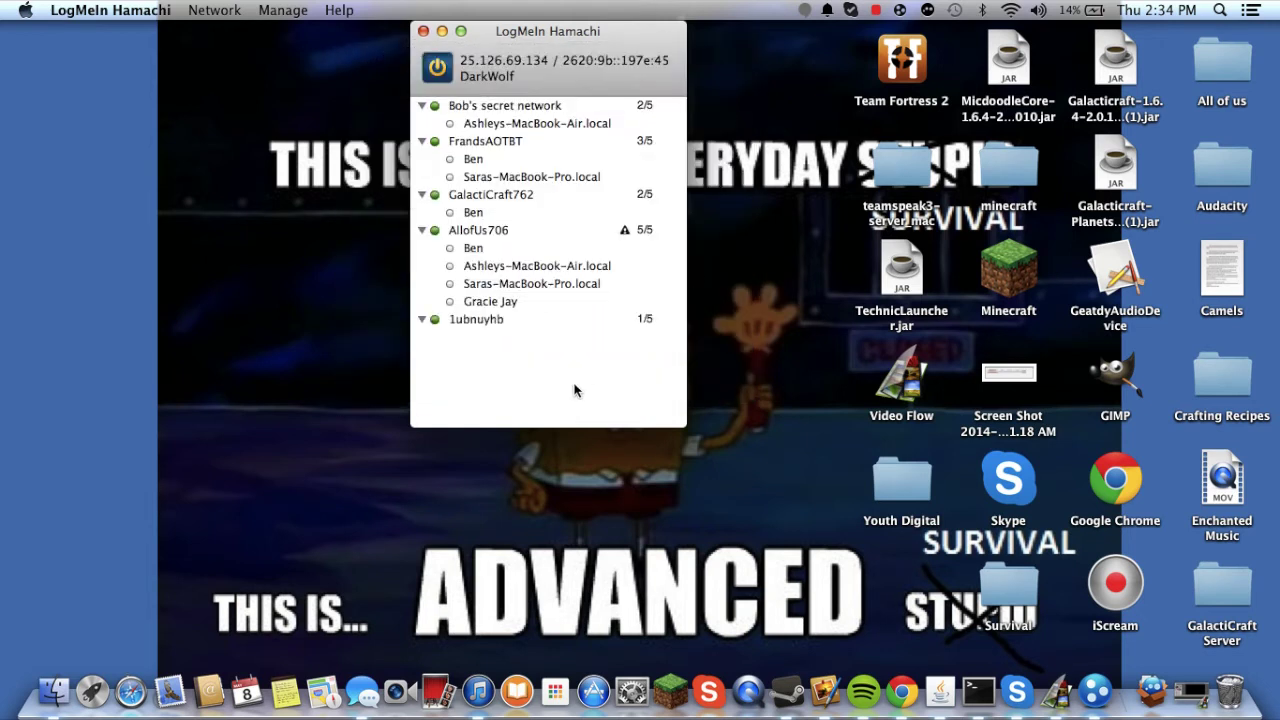
- Select the 1ubnuyhb network and view its actions without choosing one
{"action": "left_click", "coordinate": [500, 348]}
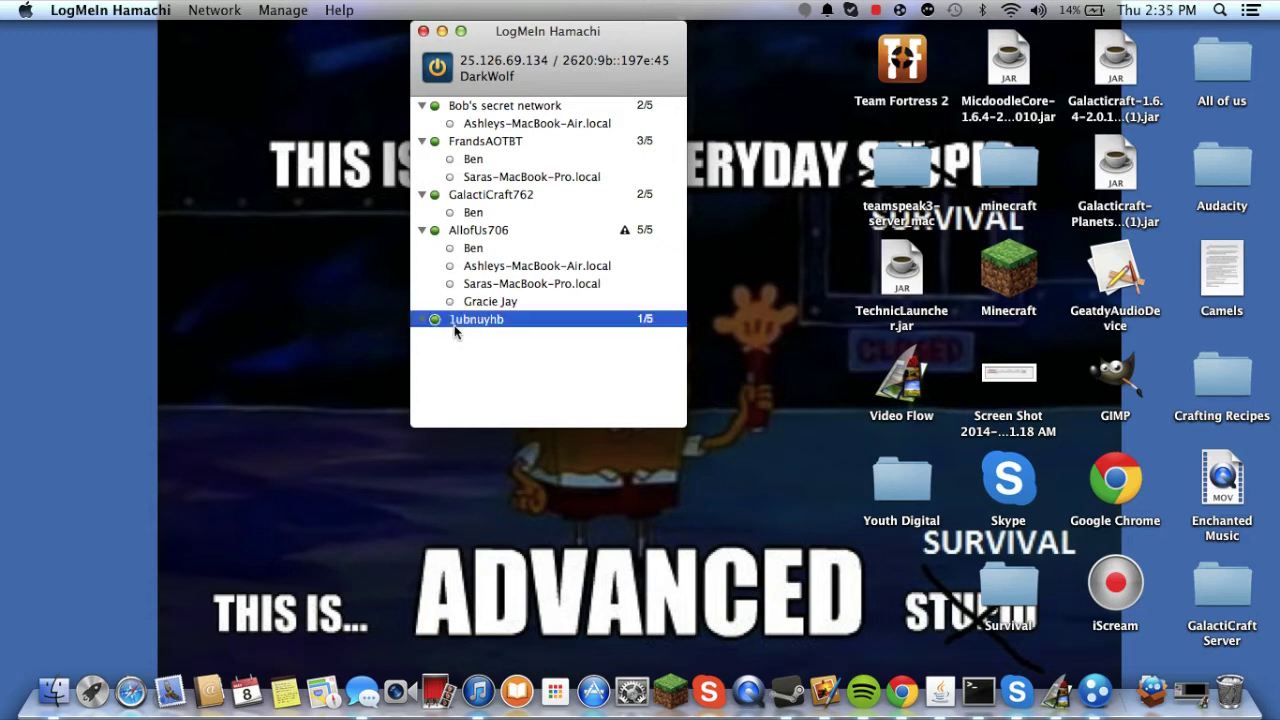
{"action": "left_click", "coordinate": [452, 319]}
{"action": "right_click", "coordinate": [456, 322]}
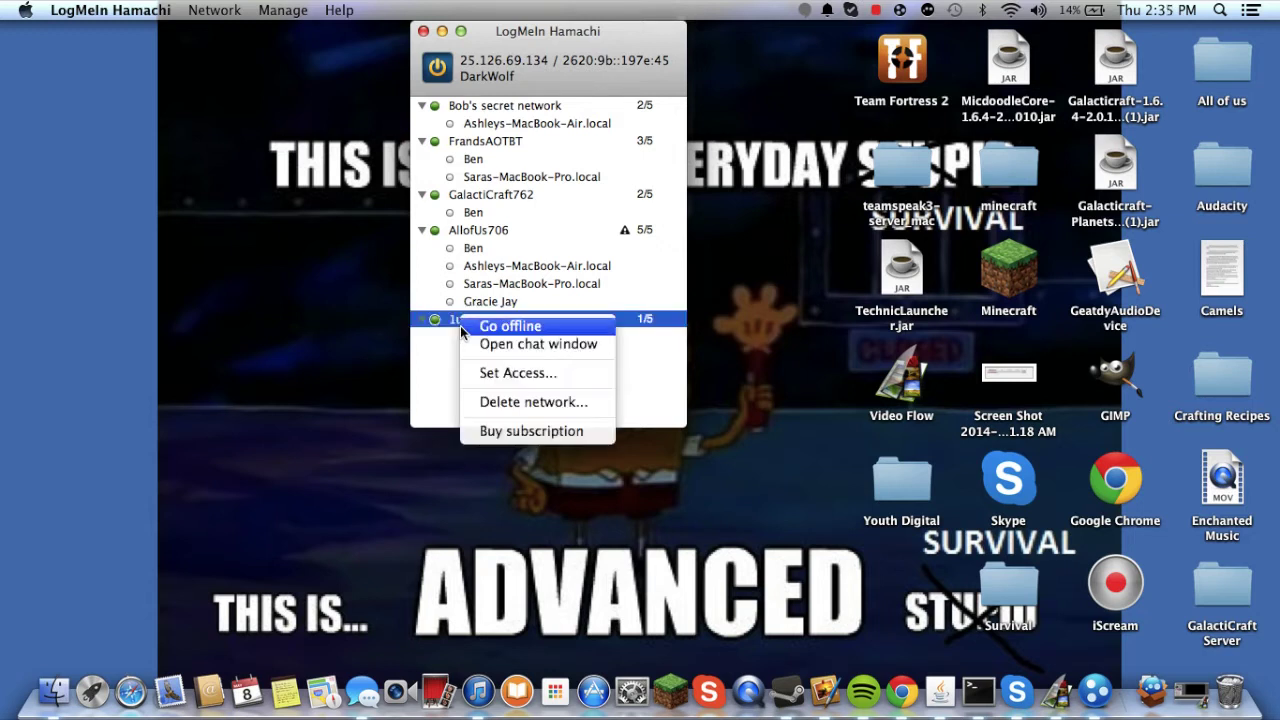
{"action": "left_click", "coordinate": [494, 320]}
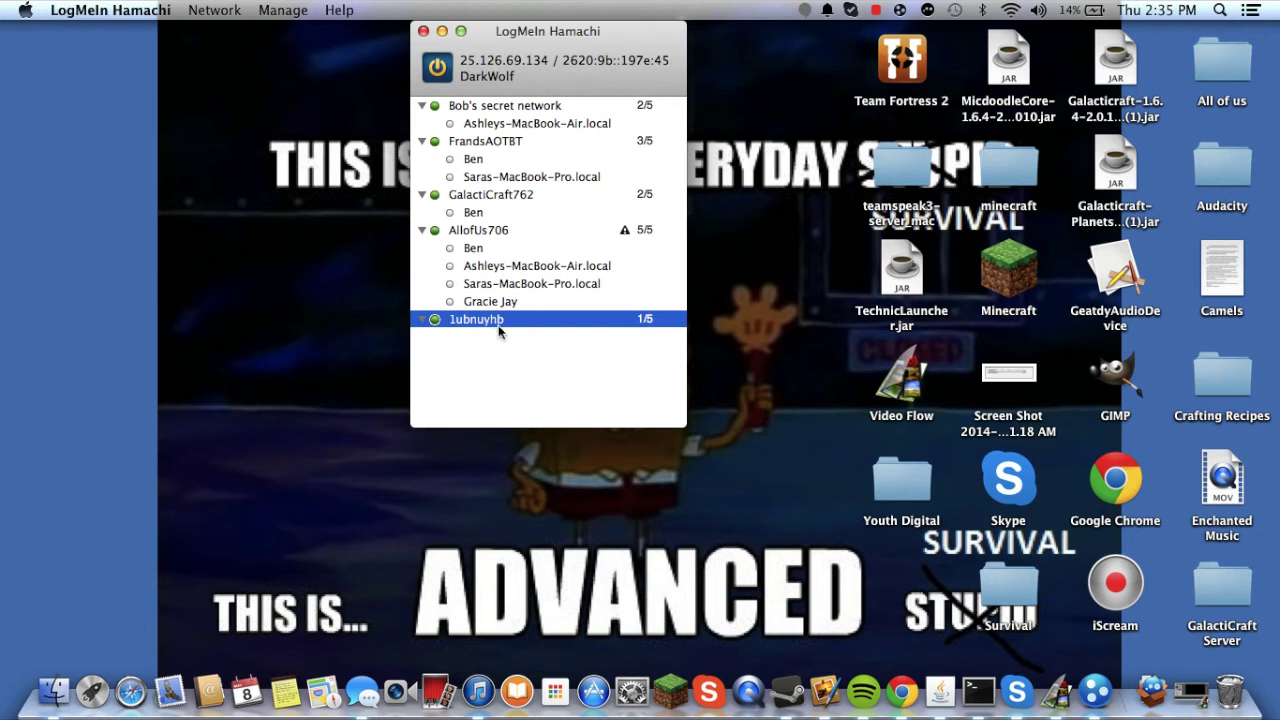
{"action": "left_click", "coordinate": [465, 362]}
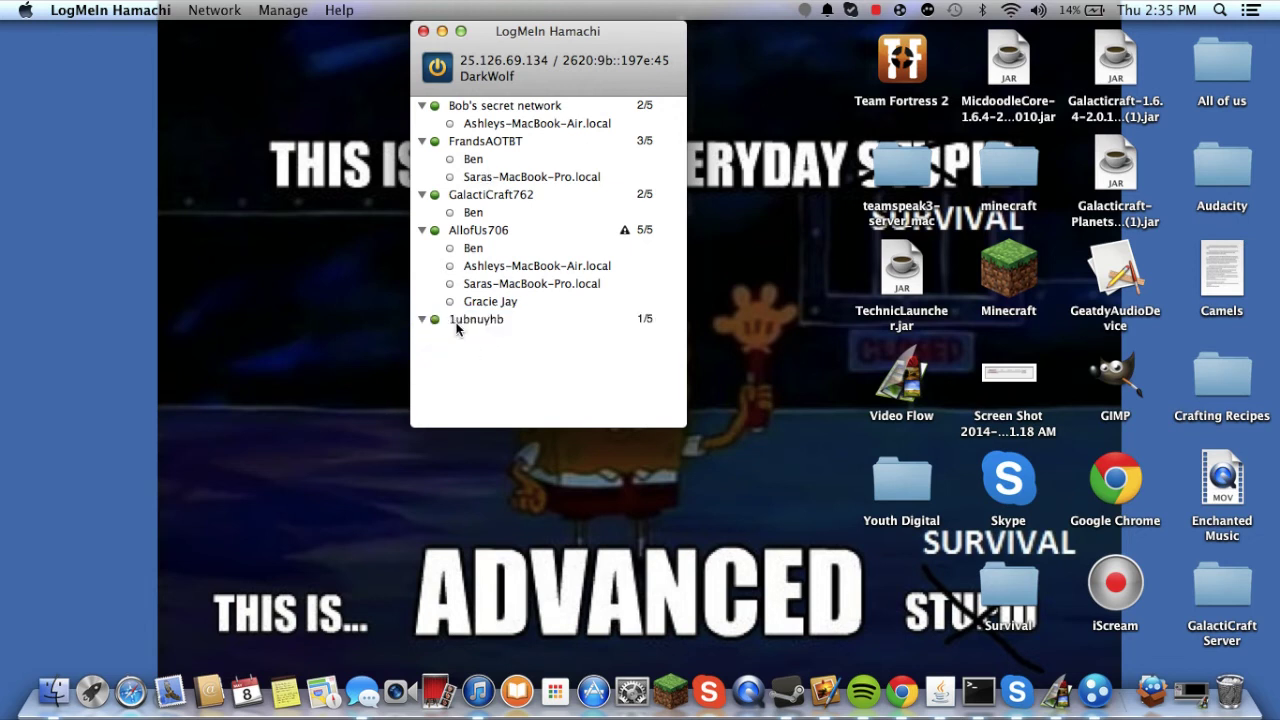
- Browse Bob's secret network, FrandsAOTBT, GalactiCraft762 and AllofUs706 and their members
{"action": "left_click", "coordinate": [488, 110]}
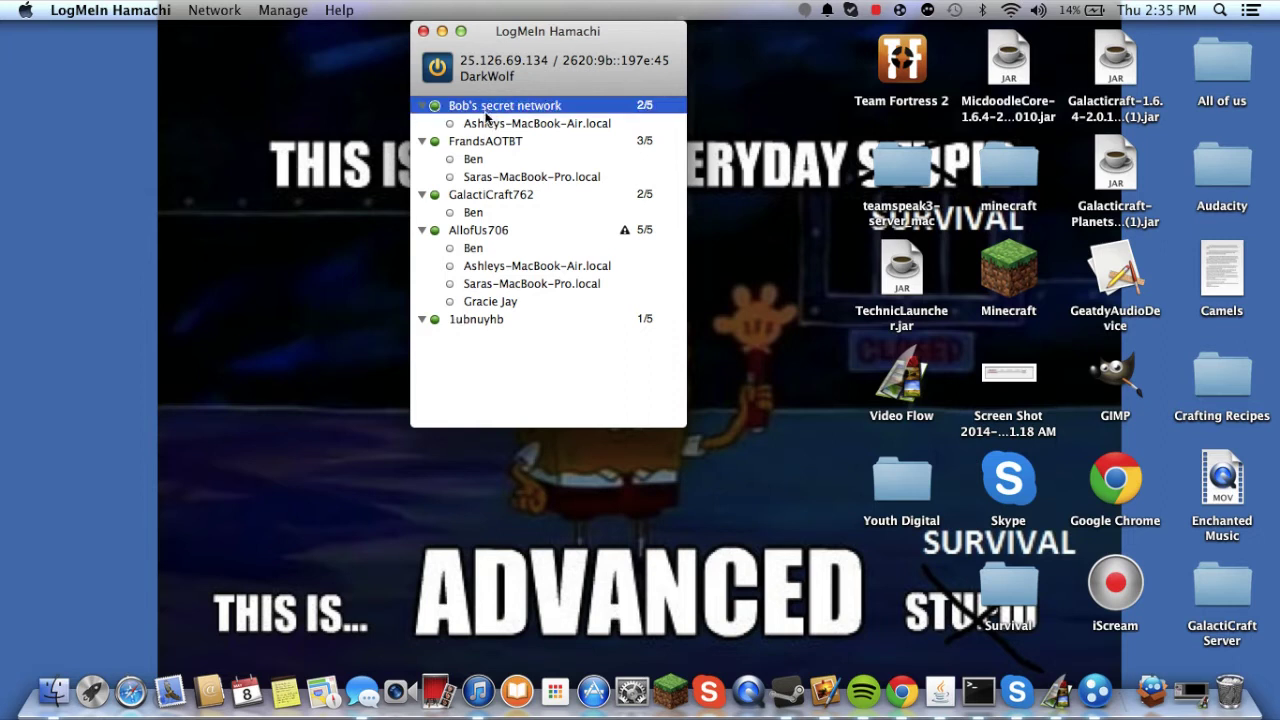
{"action": "left_click", "coordinate": [497, 143]}
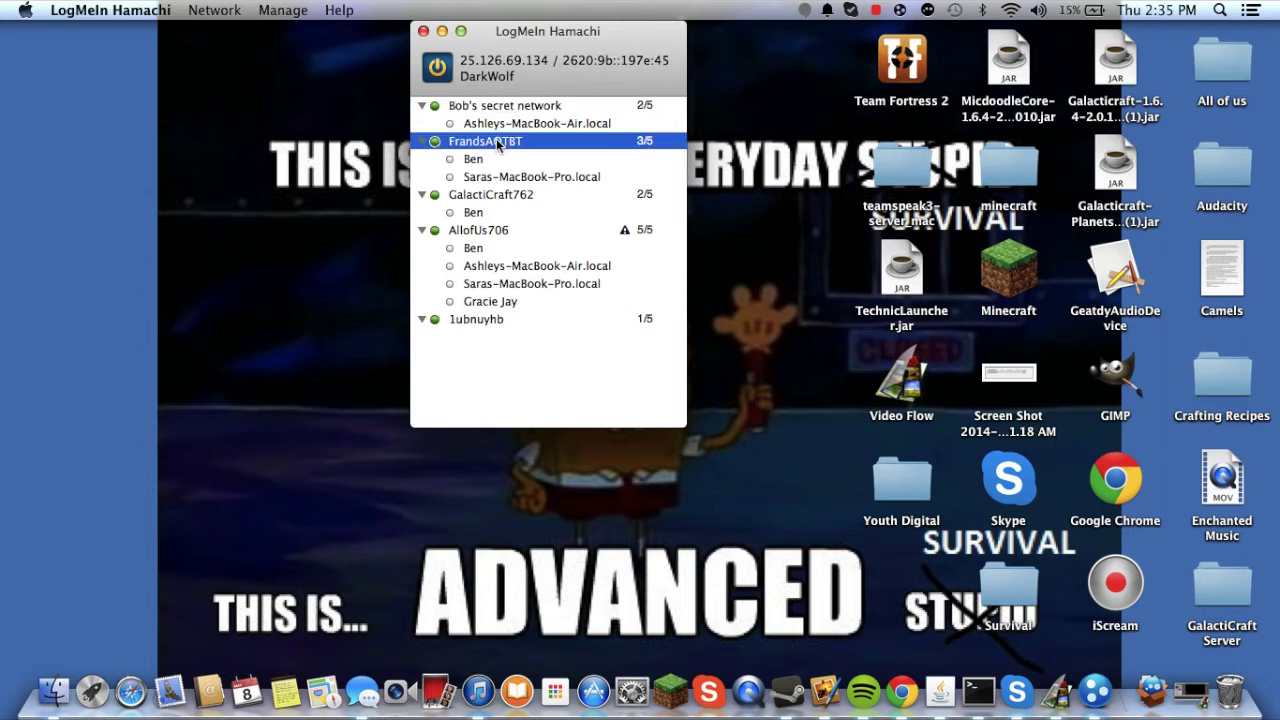
{"action": "left_click", "coordinate": [497, 196]}
{"action": "key", "text": "Down"}
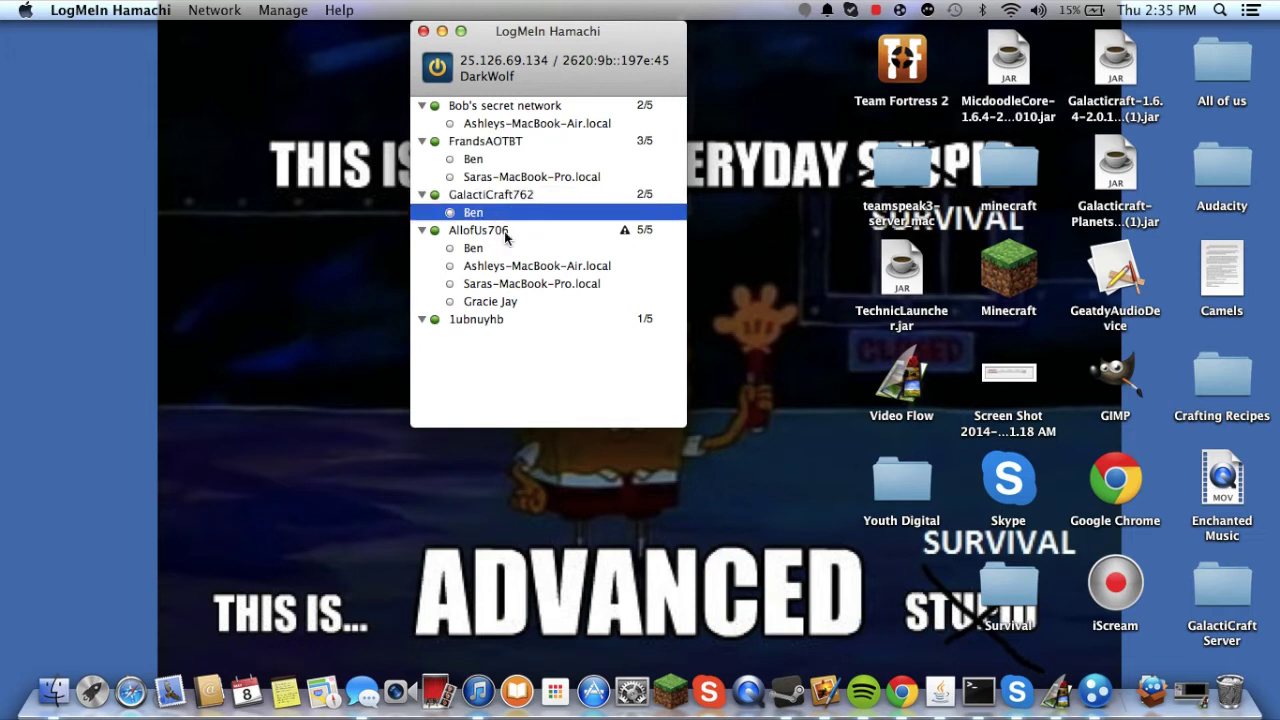
{"action": "left_click", "coordinate": [505, 234]}
{"action": "left_click", "coordinate": [512, 195]}
{"action": "left_click", "coordinate": [506, 232]}
{"action": "left_click", "coordinate": [508, 199]}
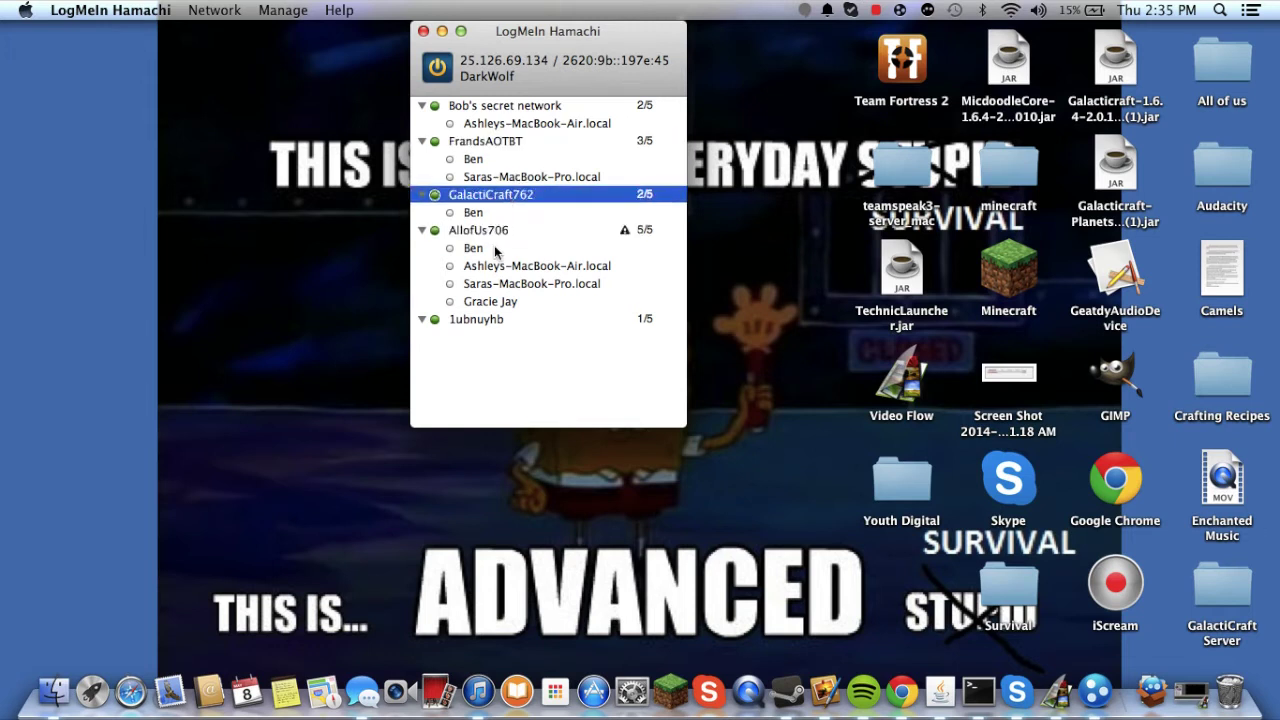
{"action": "left_click", "coordinate": [500, 232]}
- Delete the 1ubnuyhb network and confirm the deletion
{"action": "left_click", "coordinate": [467, 319]}
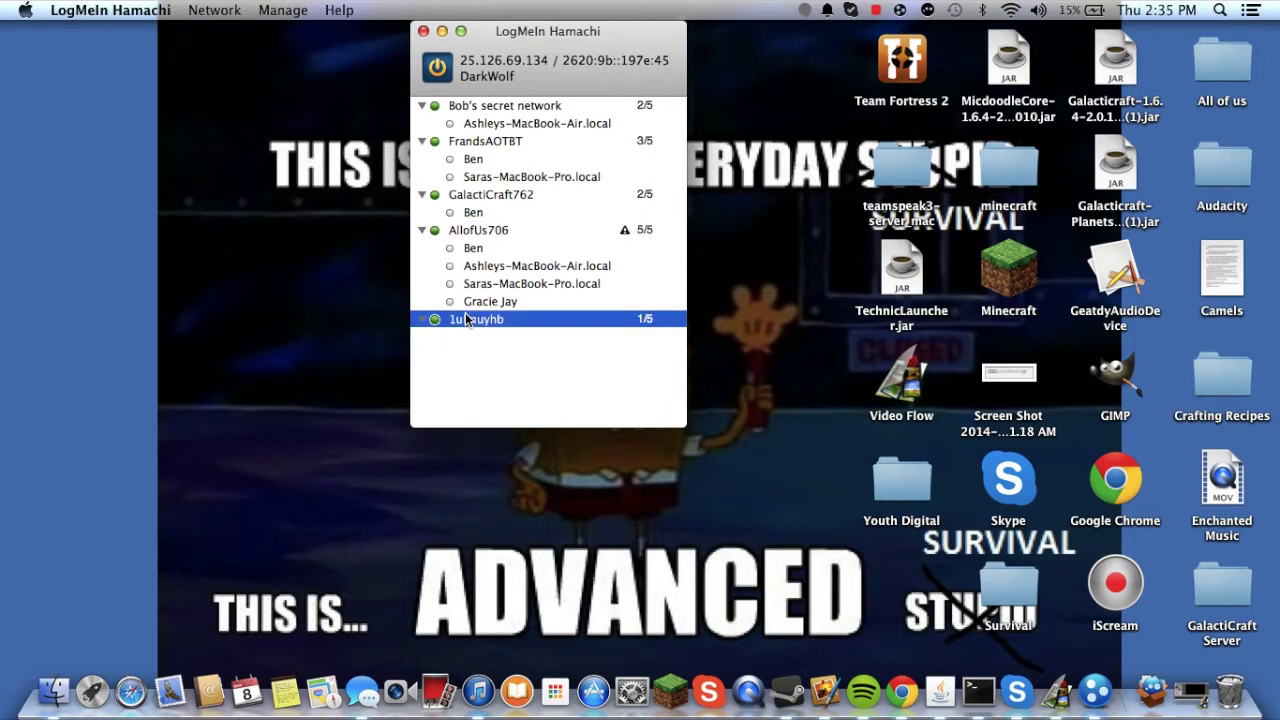
{"action": "right_click", "coordinate": [548, 328]}
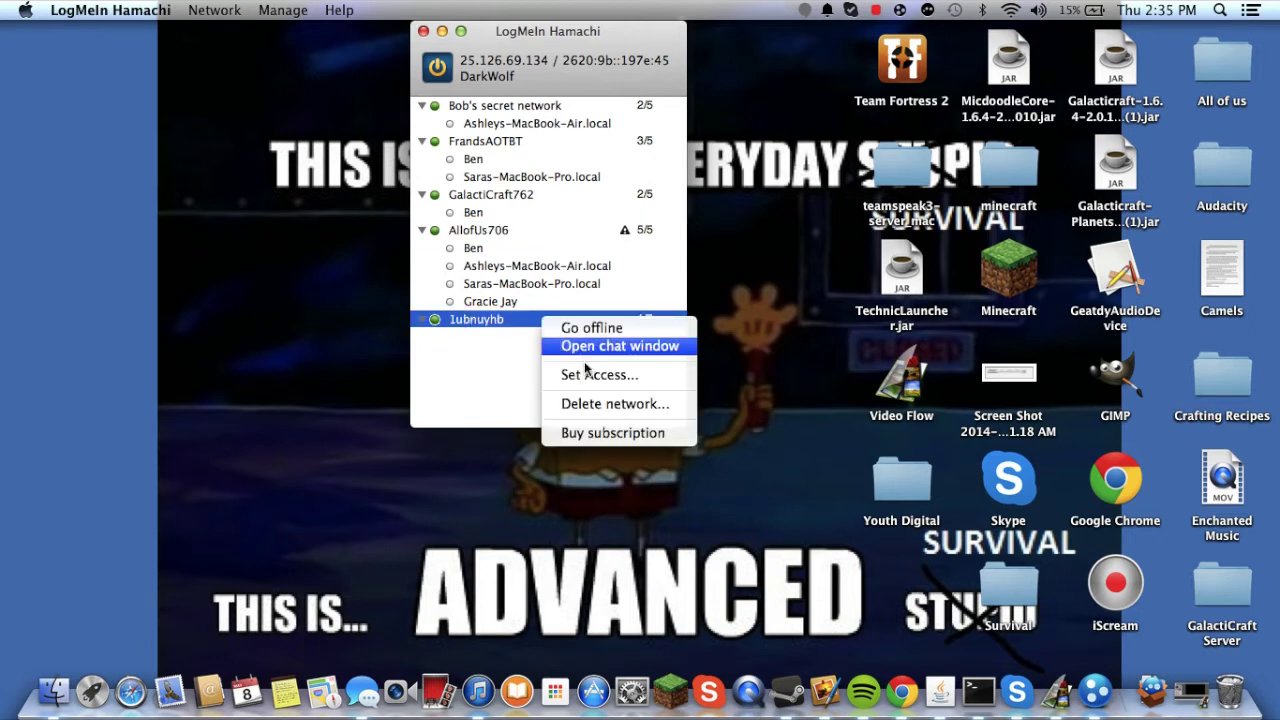
{"action": "left_click", "coordinate": [600, 403]}
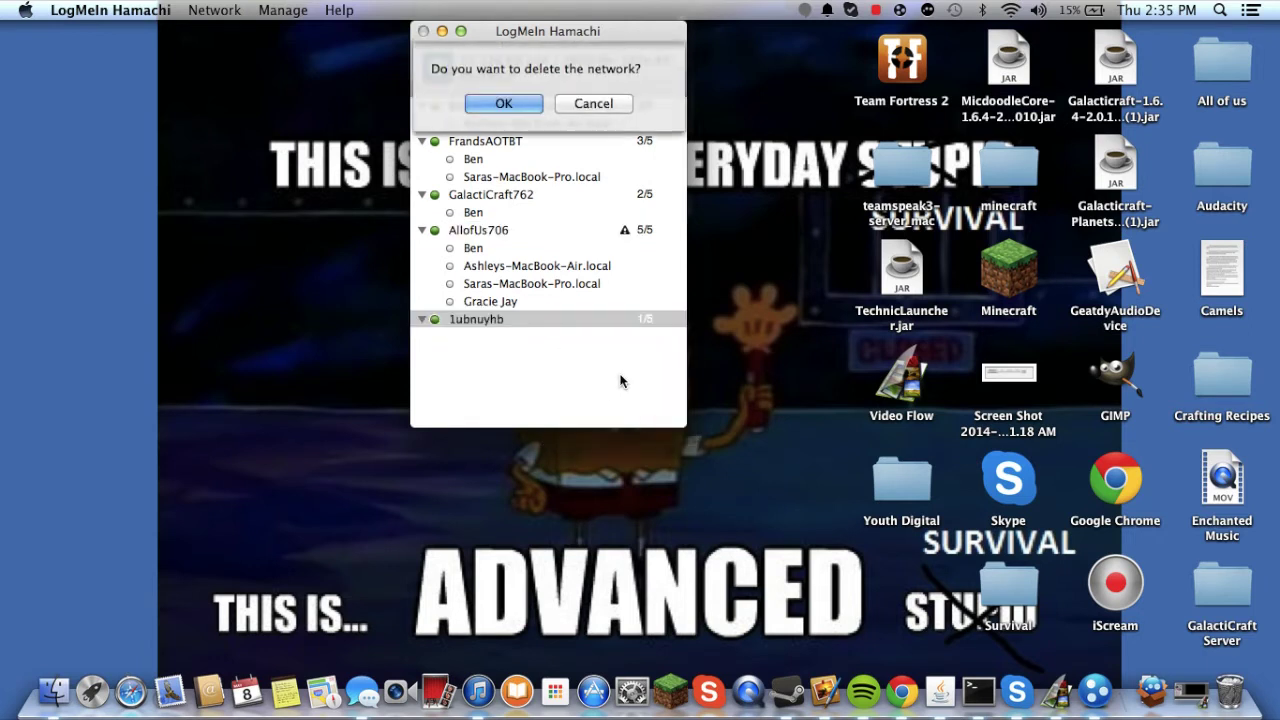
{"action": "left_click", "coordinate": [516, 113]}
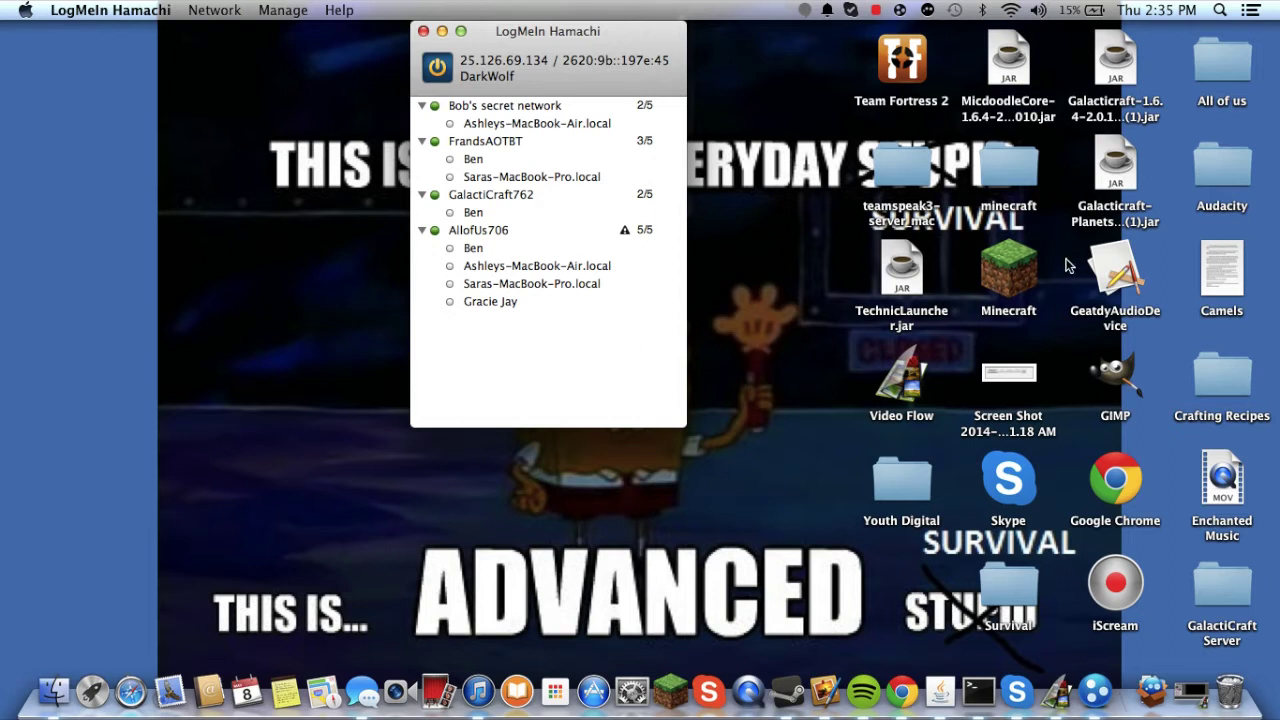
- Launch the Minecraft launcher from the desktop and play offline with the Forge profile
{"action": "double_click", "coordinate": [1010, 272]}
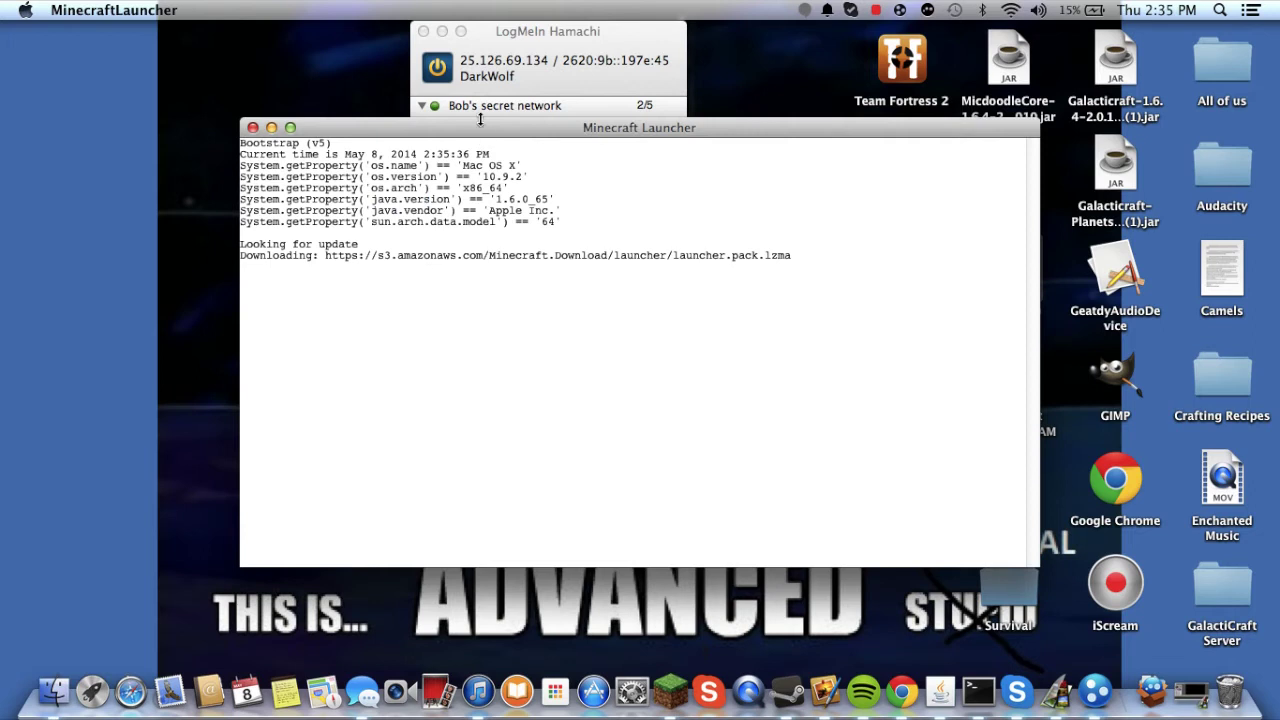
{"action": "triple_click", "coordinate": [491, 135]}
{"action": "left_click_drag", "start_coordinate": [503, 176], "coordinate": [503, 188]}
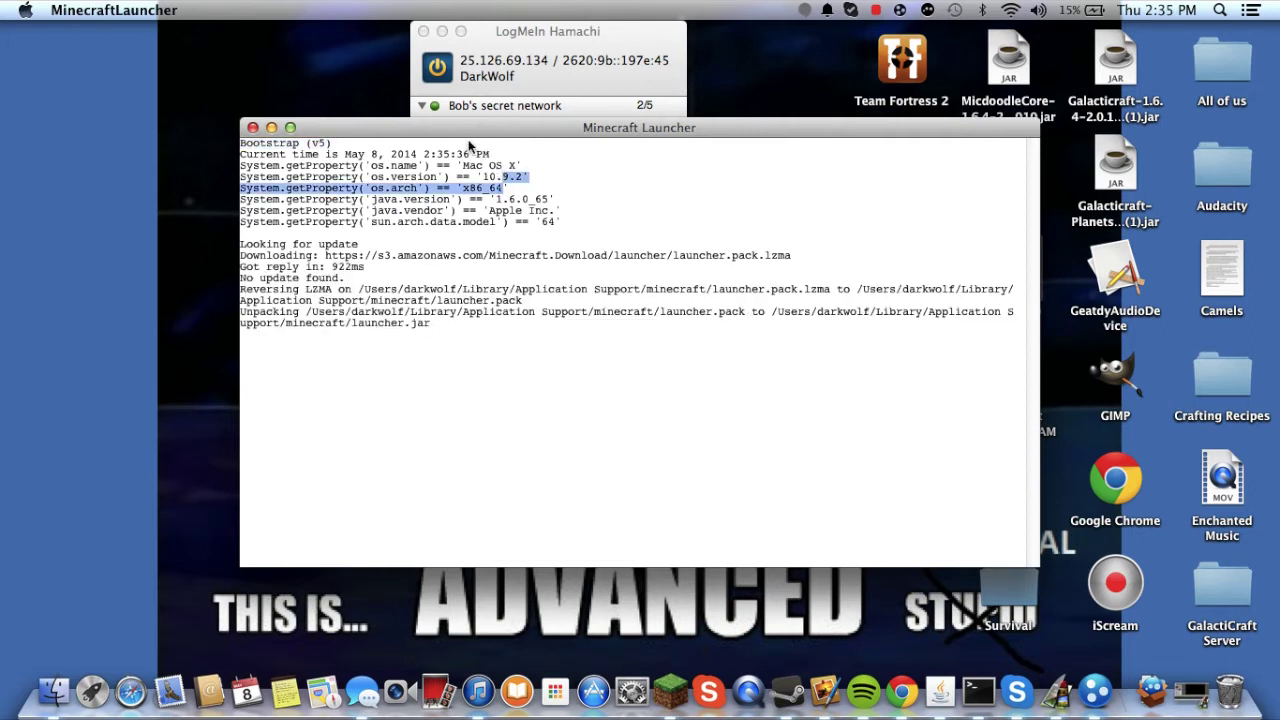
{"action": "left_click", "coordinate": [432, 215]}
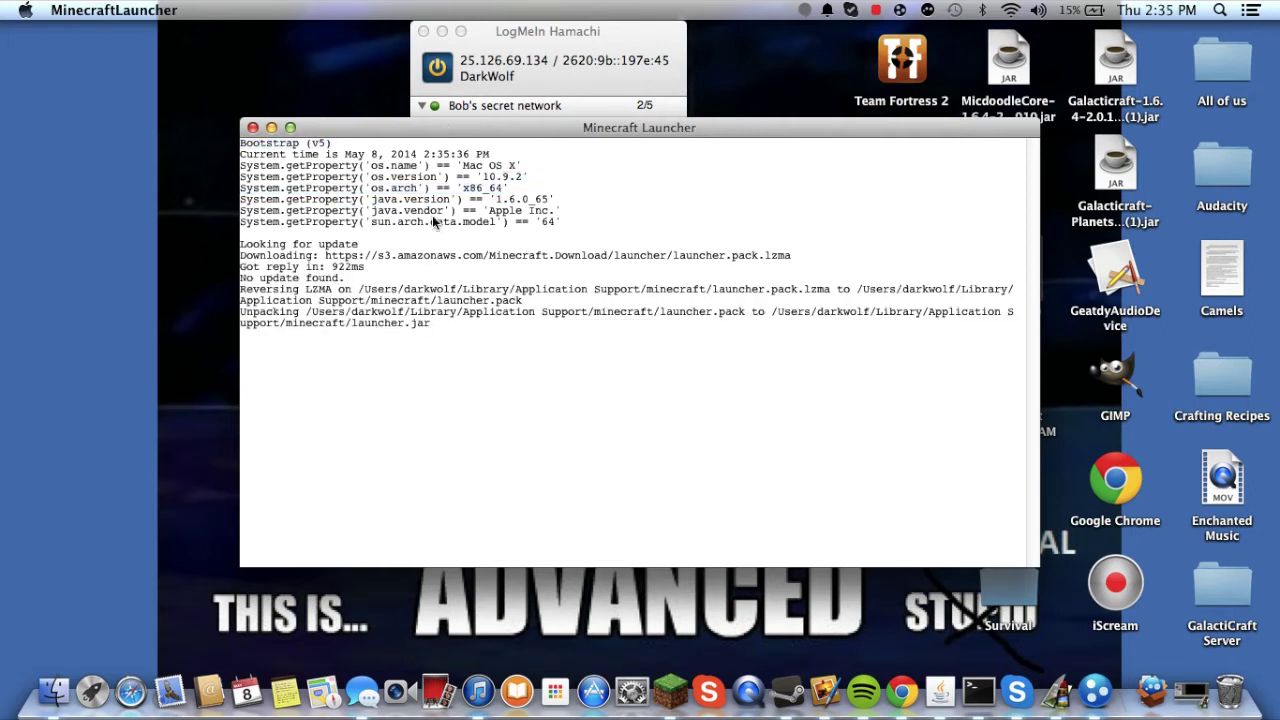
{"action": "left_click", "coordinate": [465, 110]}
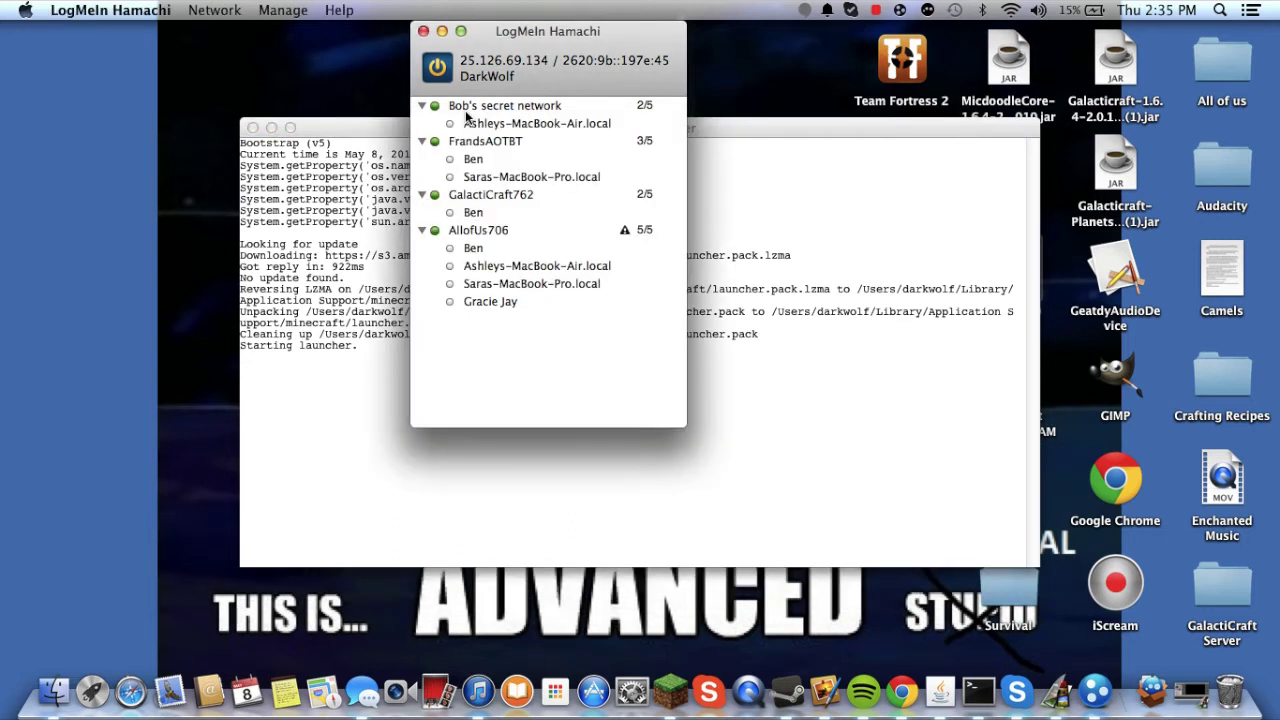
{"action": "left_click", "coordinate": [377, 222]}
{"action": "left_click_drag", "start_coordinate": [480, 128], "coordinate": [708, 24]}
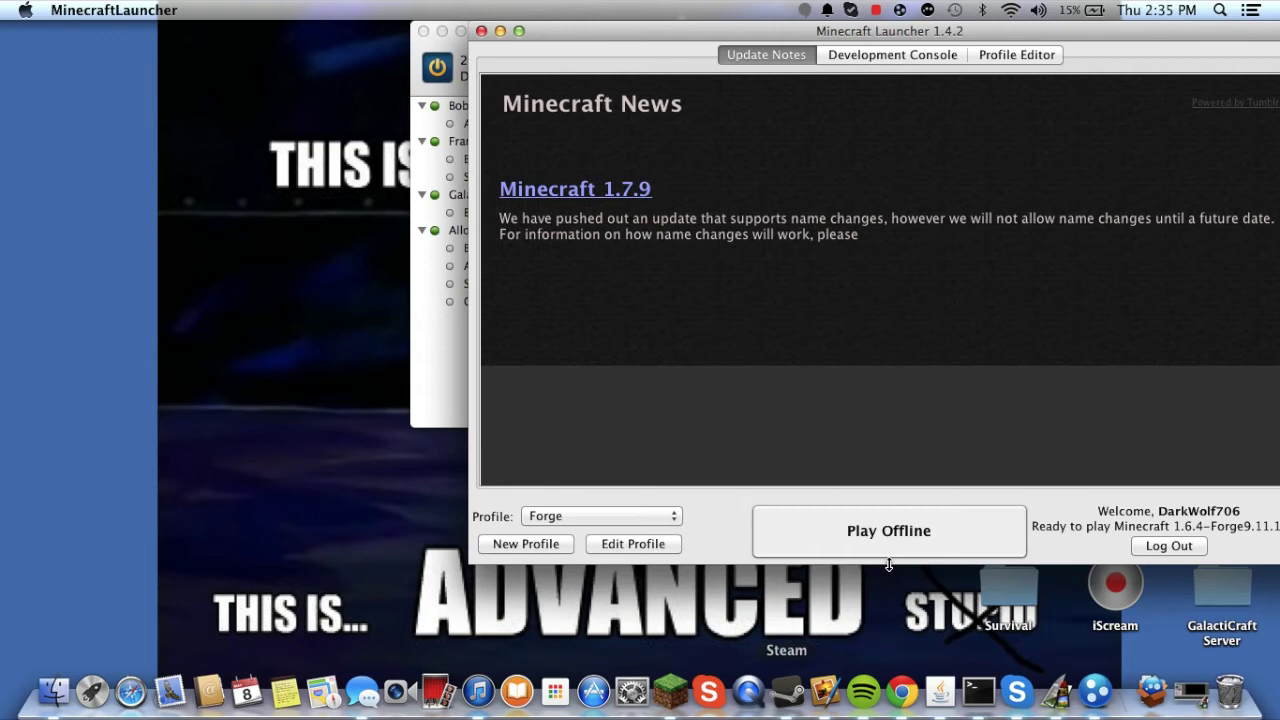
{"action": "key", "text": "Return"}
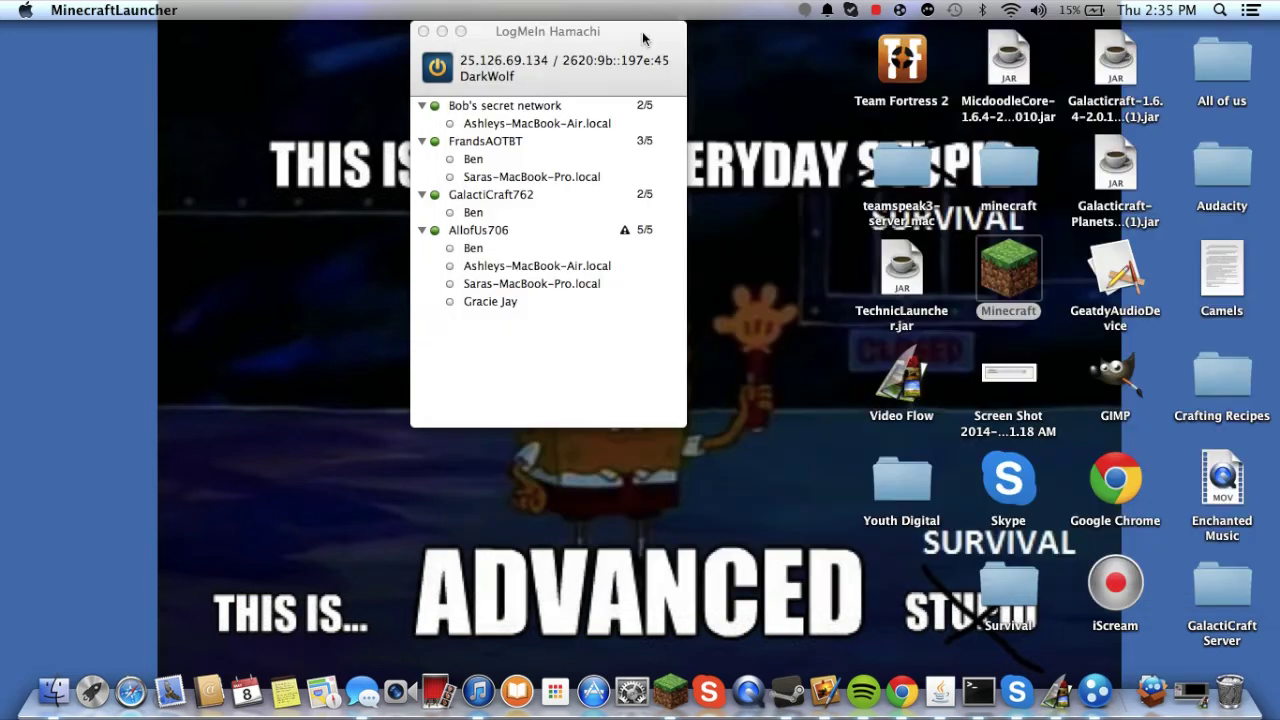
- Duplicate the Minecraft app as Minecraft 2, add it to the Dock, and launch it
{"action": "left_click", "coordinate": [1033, 274]}
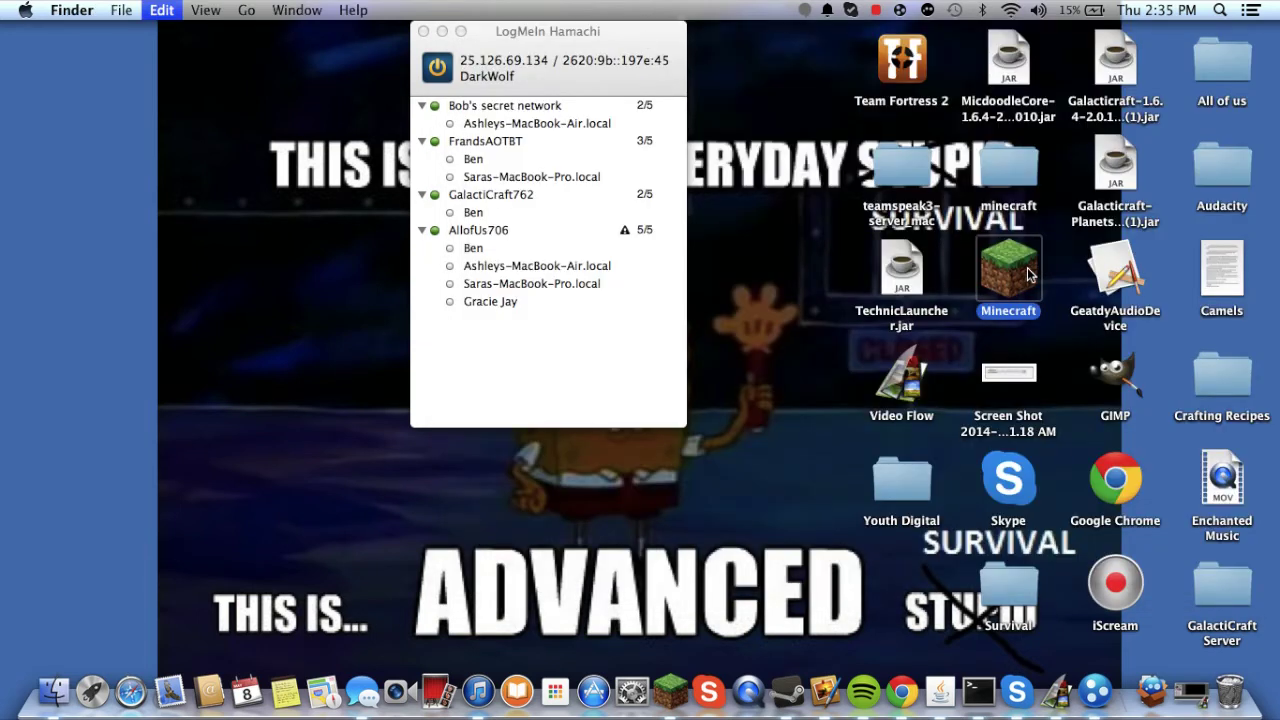
{"action": "key", "text": "super+c"}
{"action": "key", "text": "super+v"}
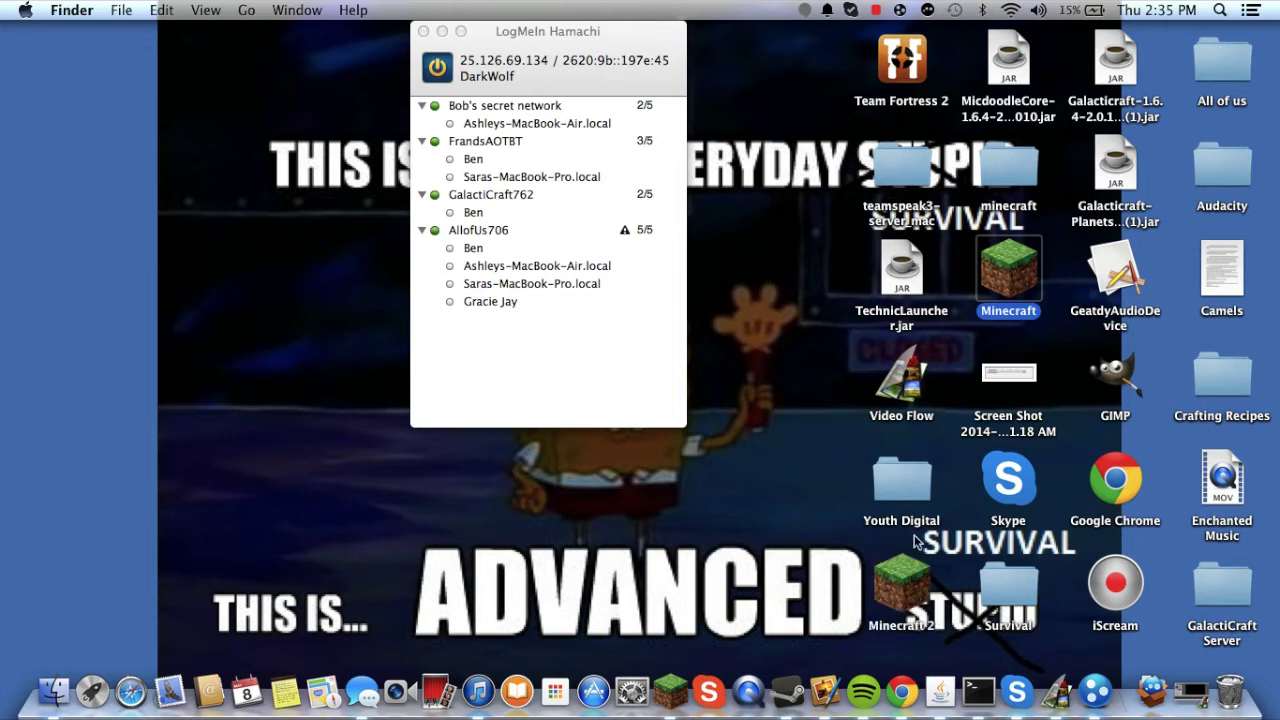
{"action": "left_click", "coordinate": [838, 612]}
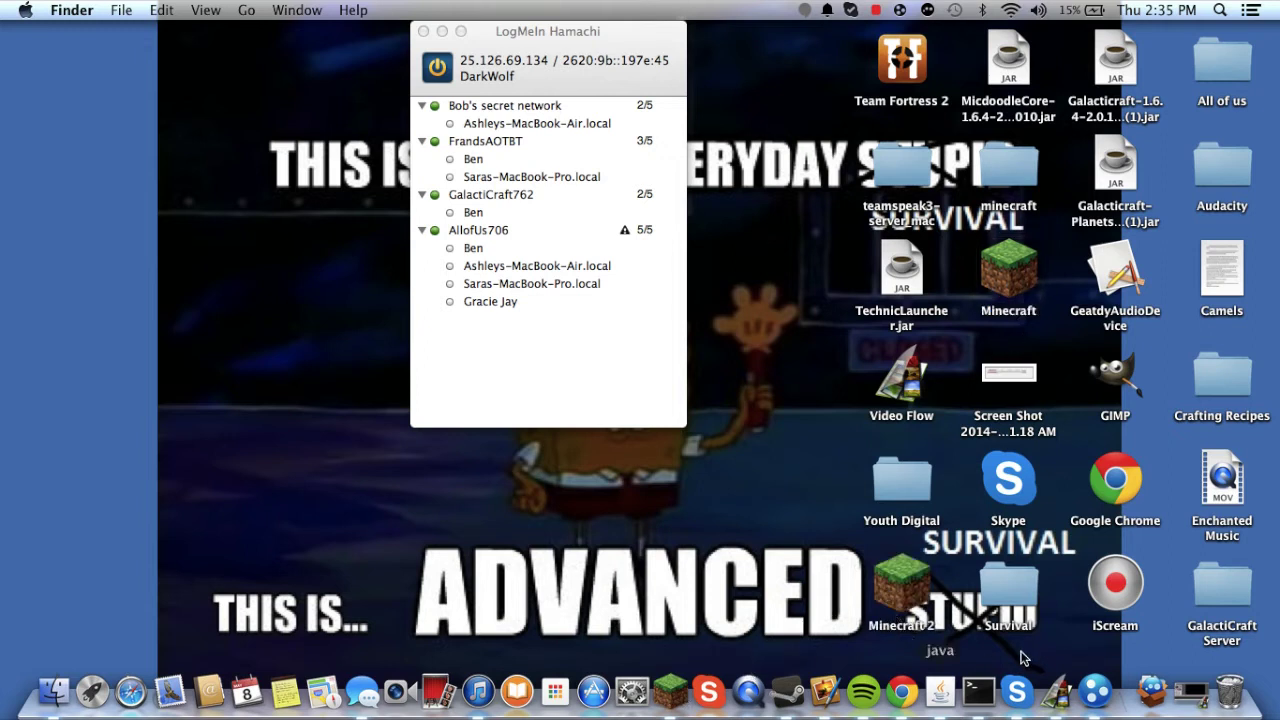
{"action": "left_click_drag", "start_coordinate": [905, 590], "coordinate": [1060, 688]}
{"action": "left_click", "coordinate": [1065, 690]}
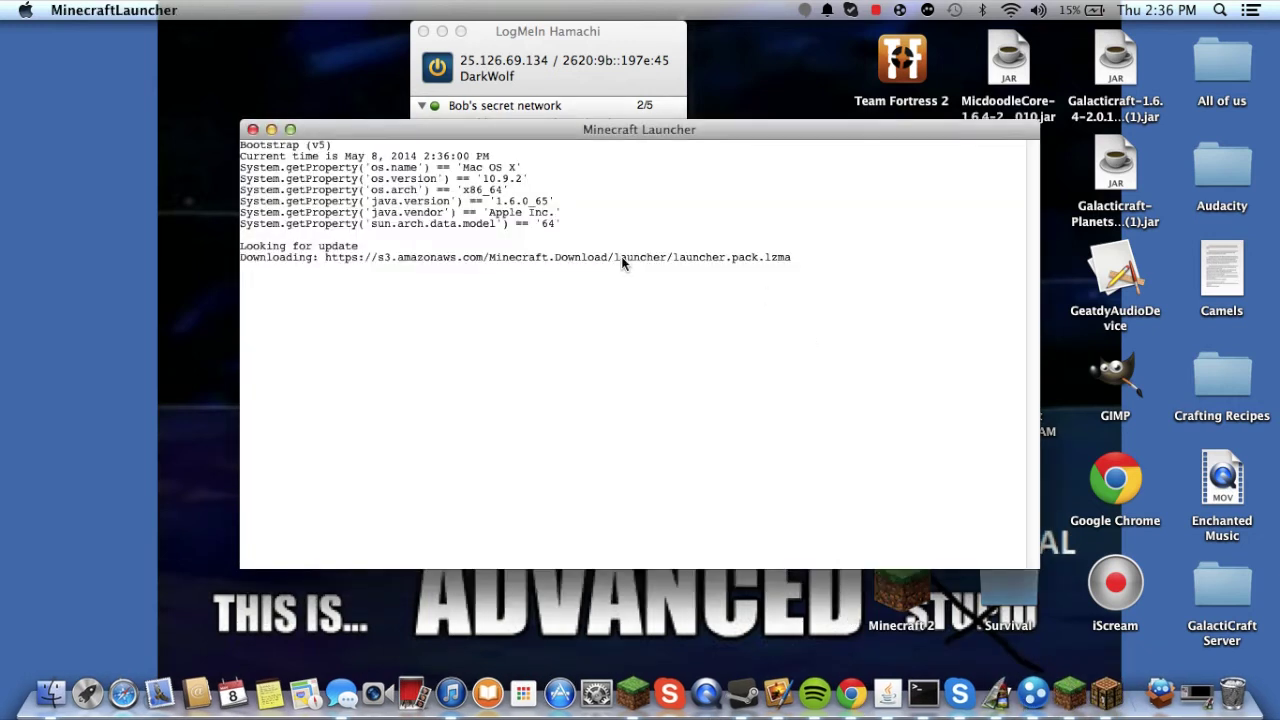
{"action": "left_click_drag", "start_coordinate": [617, 129], "coordinate": [791, 14]}
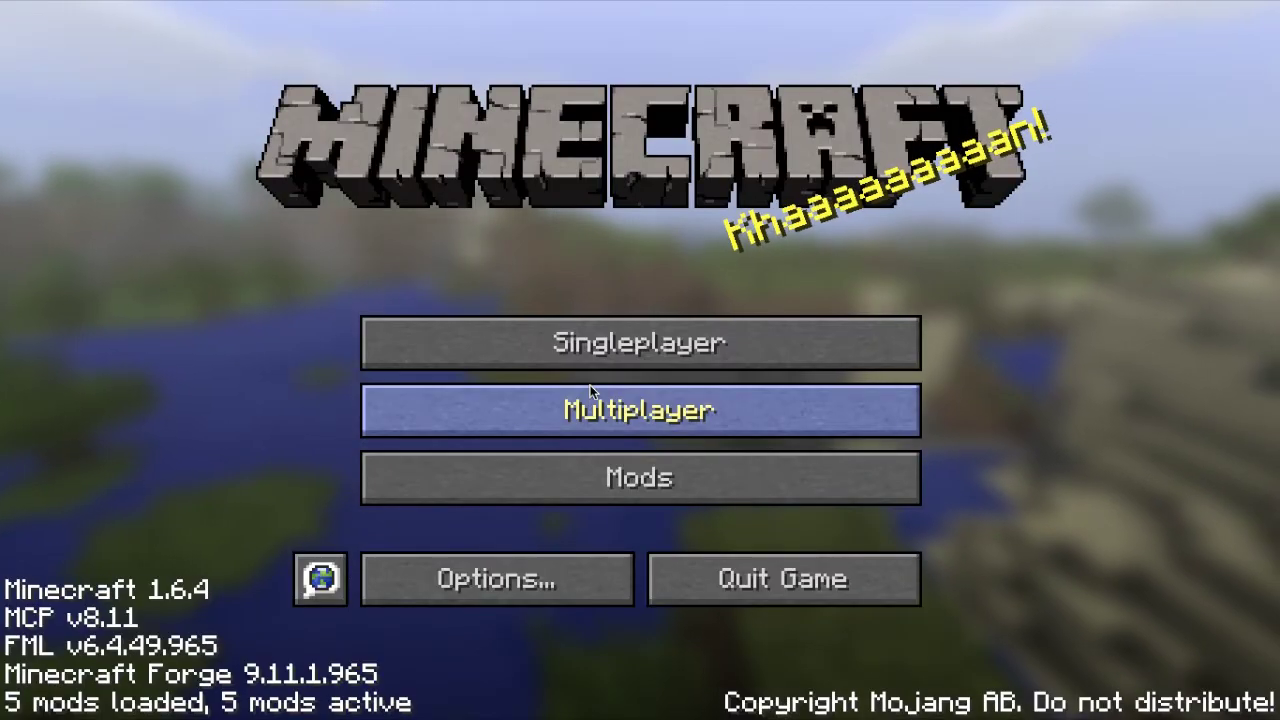
- Place both Minecraft 1.6.4 windows side by side at the title screen and activate each
{"action": "left_click", "coordinate": [562, 436]}
{"action": "left_click", "coordinate": [878, 670]}
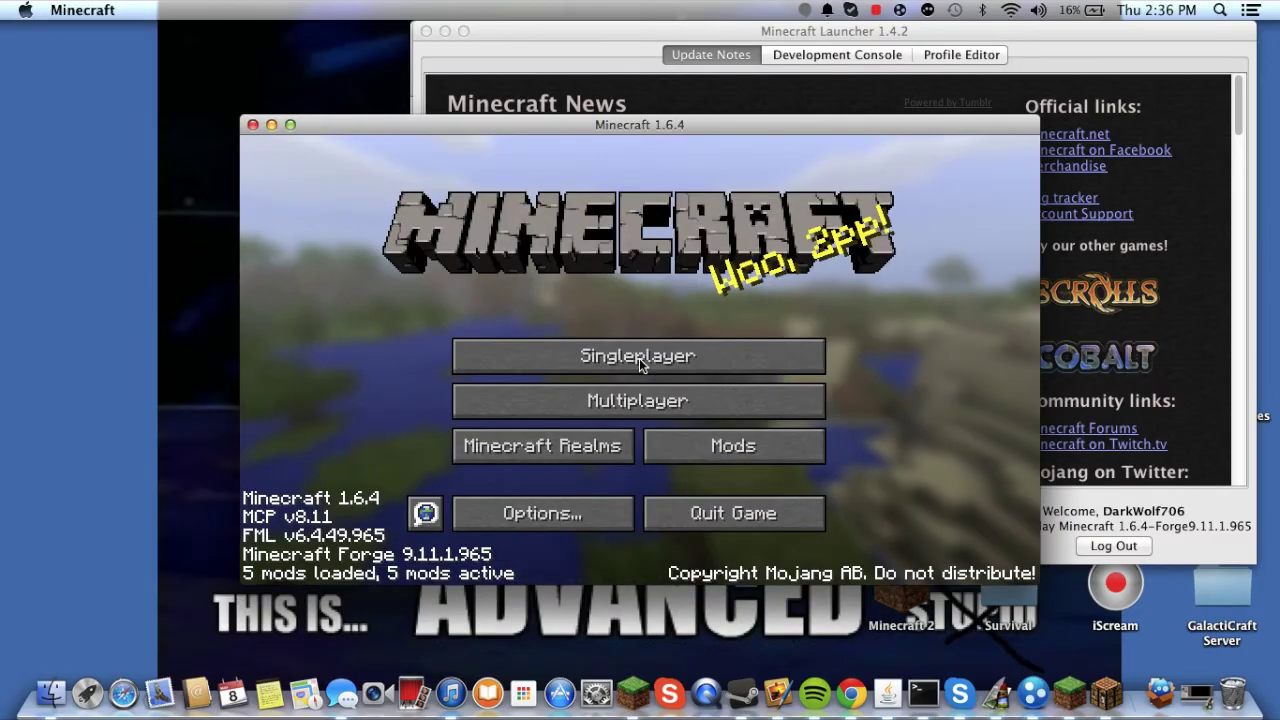
{"action": "left_click", "coordinate": [873, 8]}
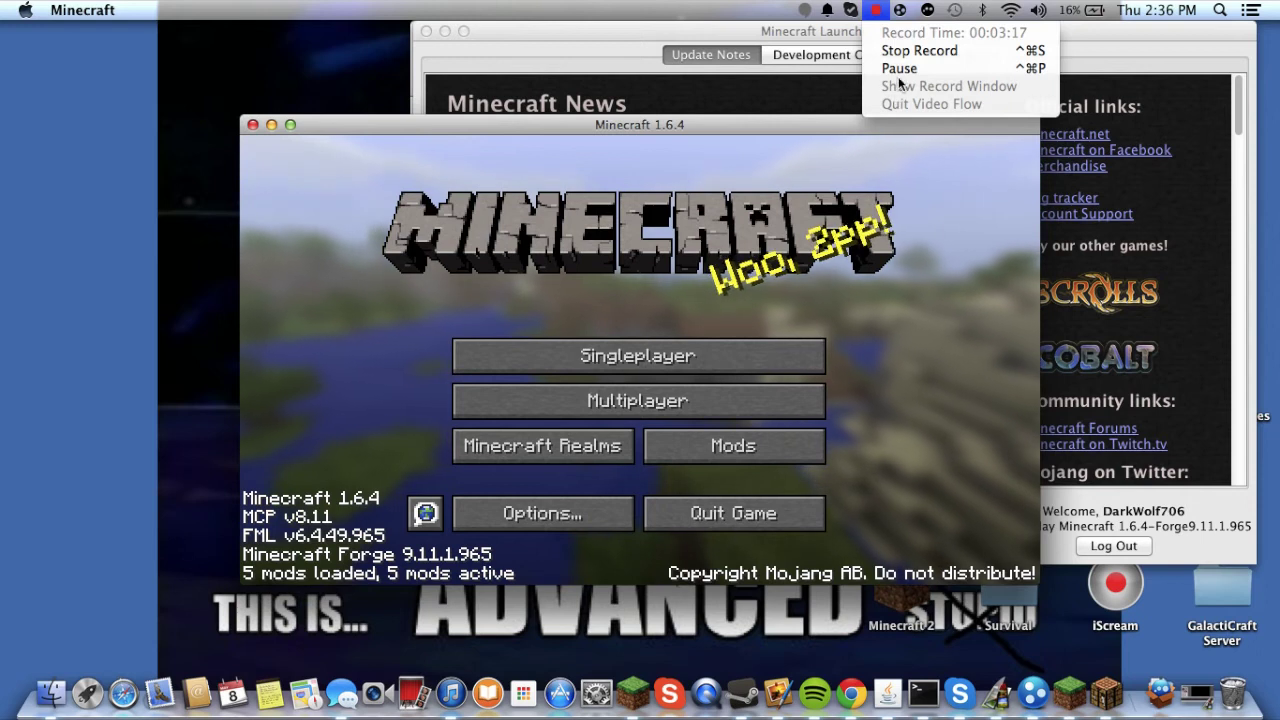
{"action": "left_click", "coordinate": [880, 80]}
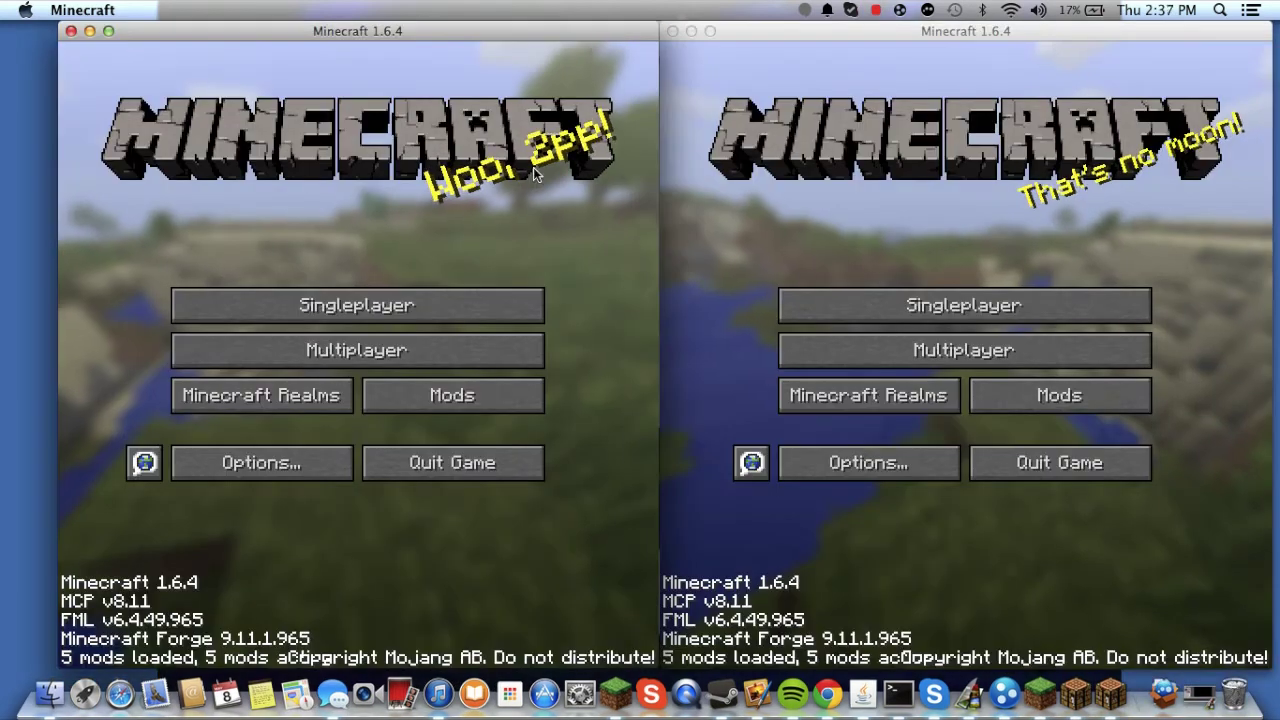
{"action": "left_click", "coordinate": [665, 117]}
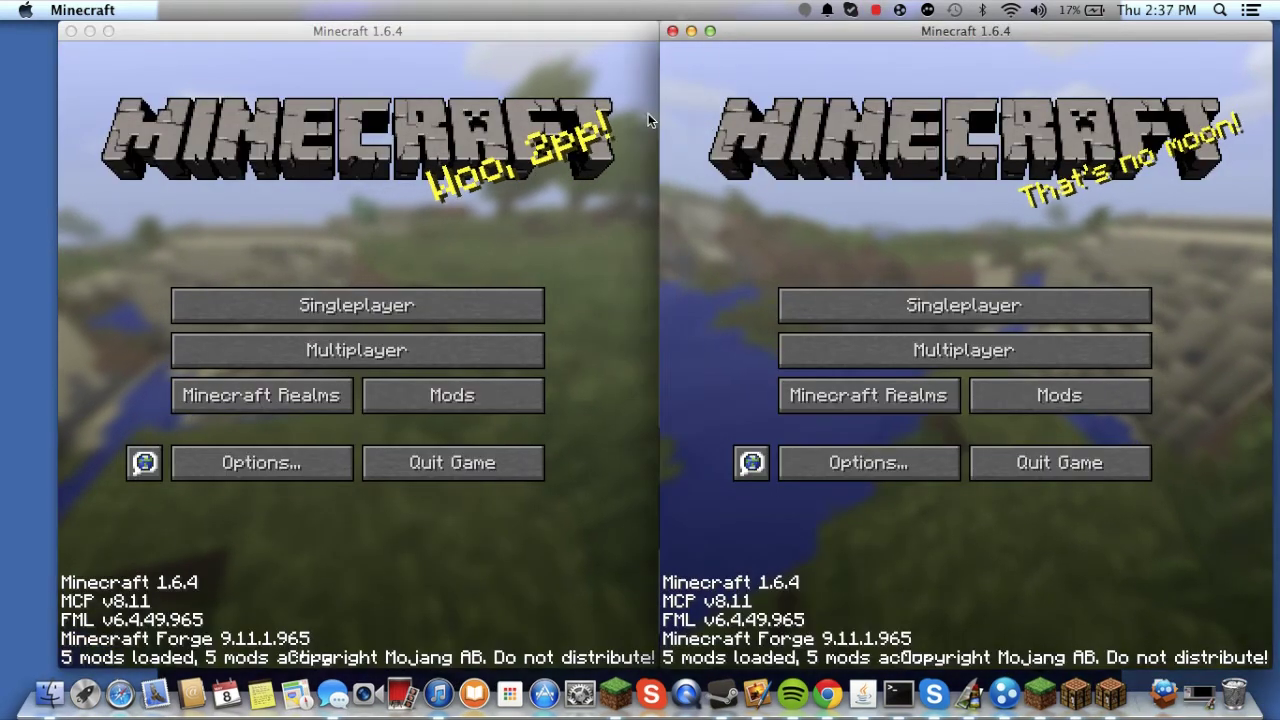
{"action": "left_click", "coordinate": [488, 148]}
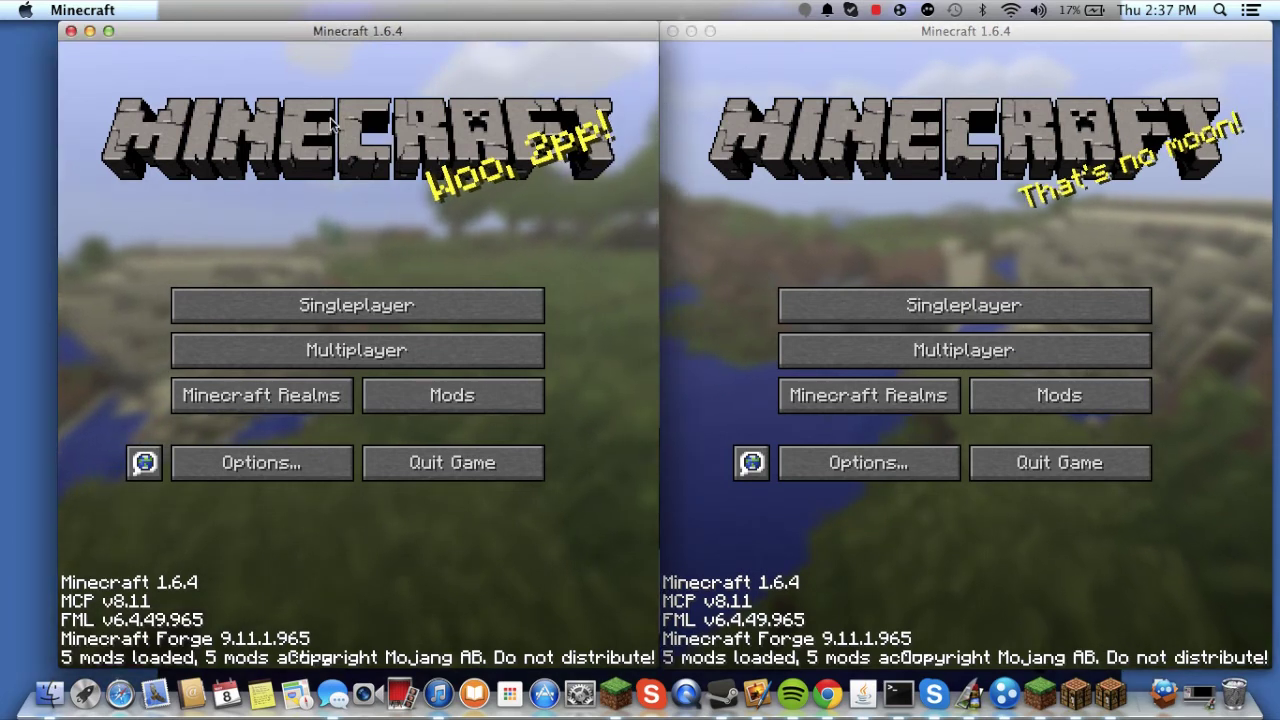
- Load the asdf singleplayer world in the left window and pause to the game menu
{"action": "key", "text": "super+Tab"}
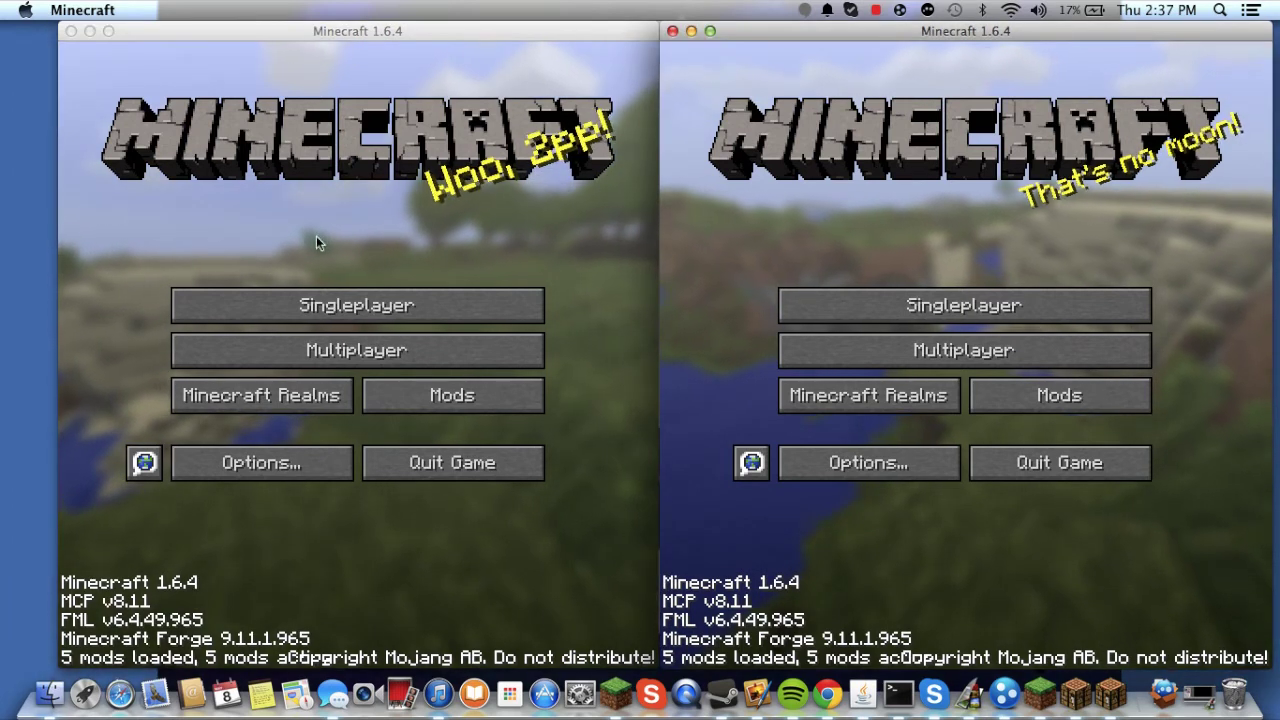
{"action": "left_click", "coordinate": [390, 305]}
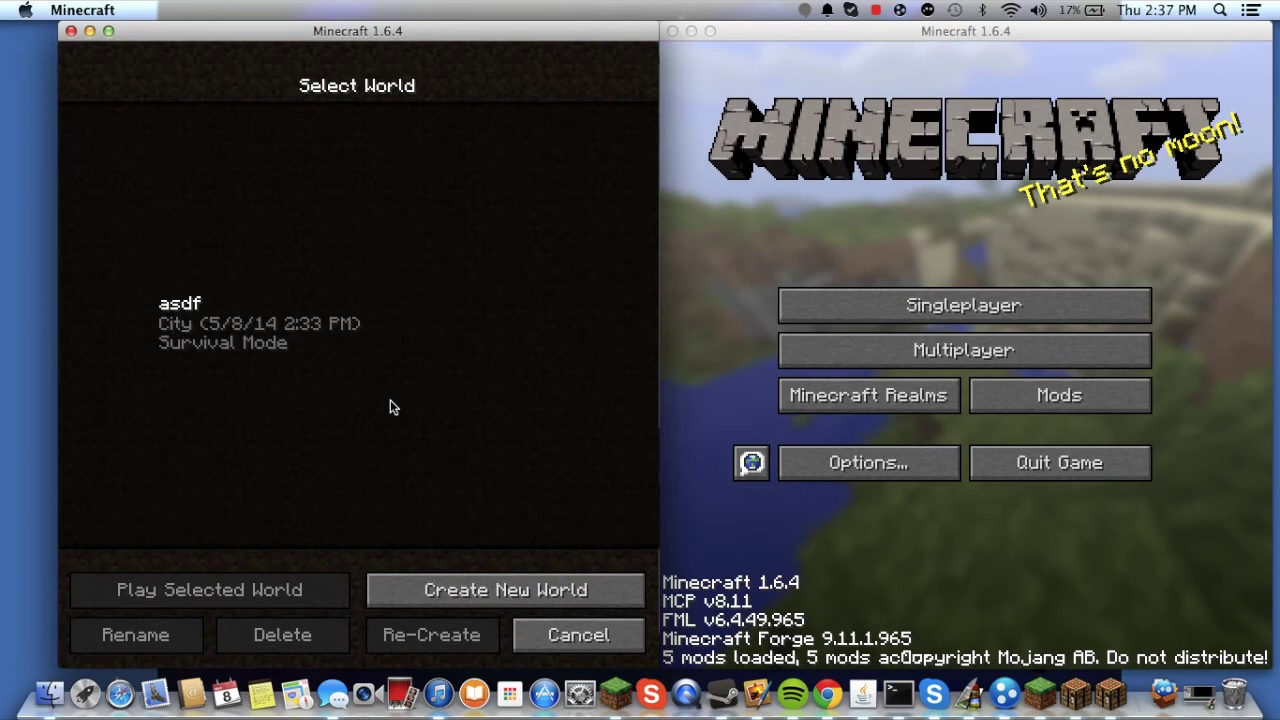
{"action": "double_click", "coordinate": [313, 345]}
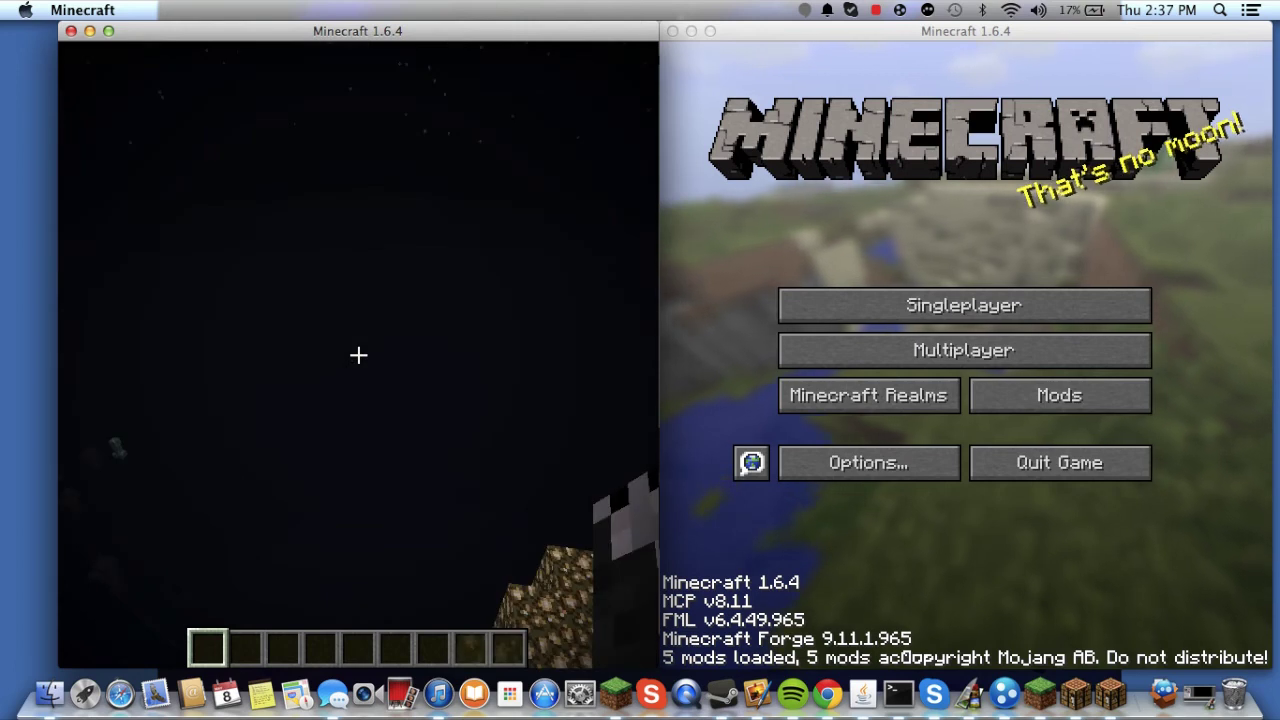
{"action": "key", "text": "Escape"}
- In the right window, open Direct Connect with server address 25.178.199.33
{"action": "left_click", "coordinate": [896, 210]}
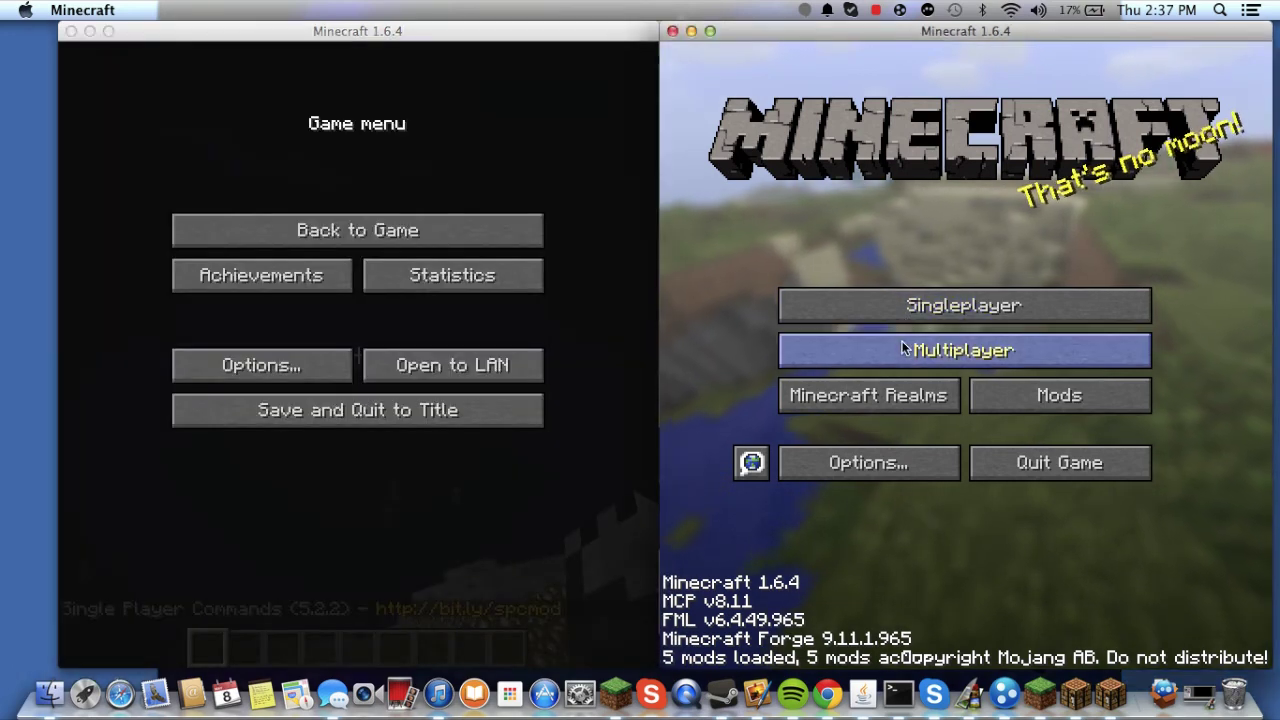
{"action": "left_click", "coordinate": [950, 528]}
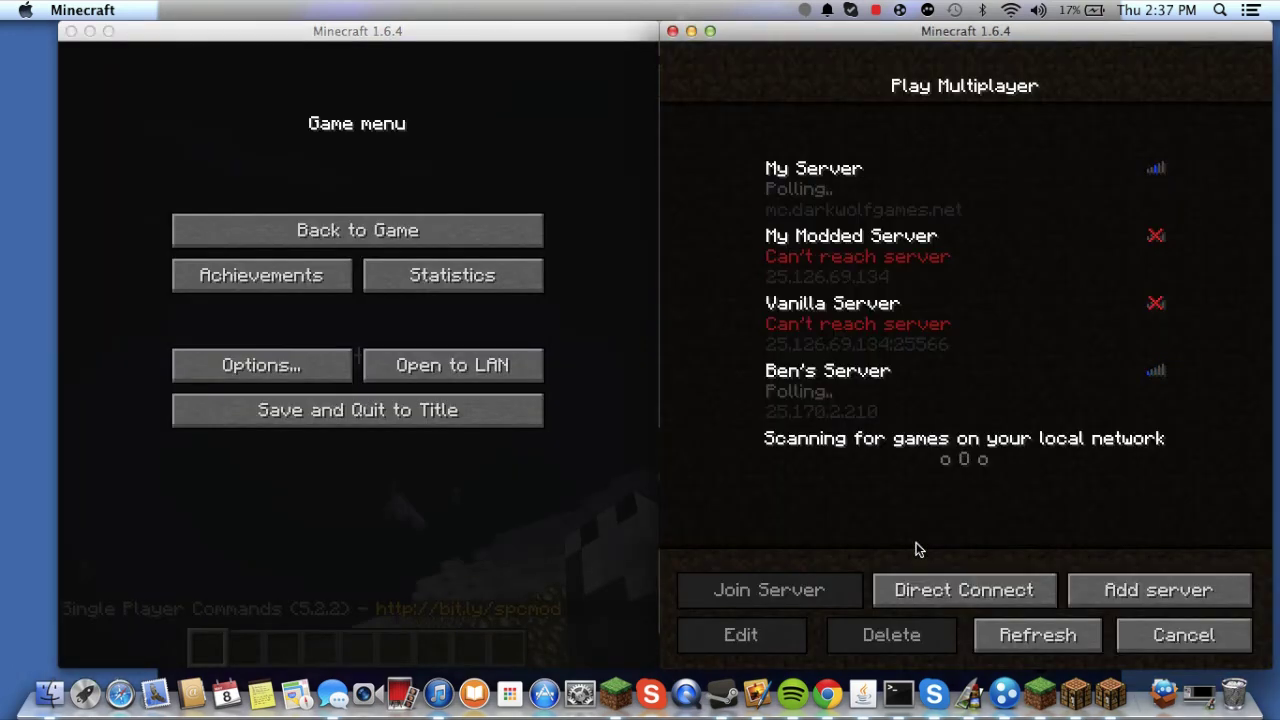
{"action": "left_click", "coordinate": [950, 590]}
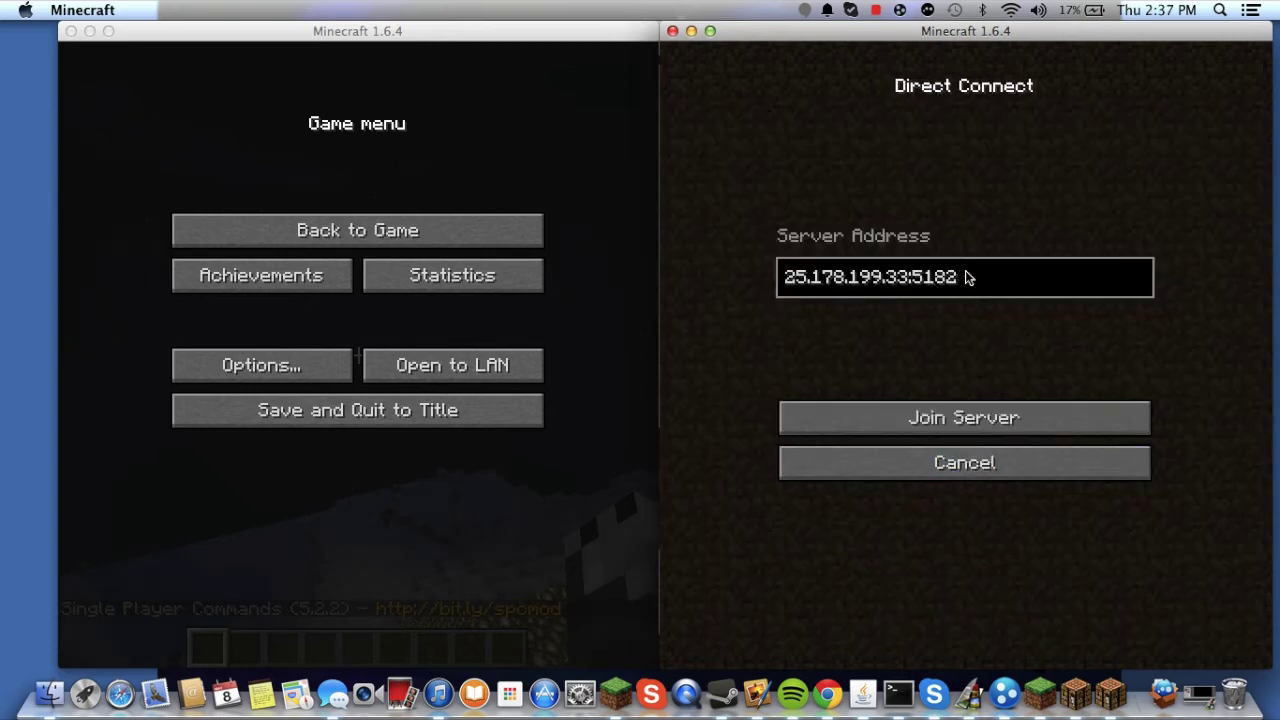
{"action": "left_click_drag", "start_coordinate": [966, 277], "coordinate": [802, 285]}
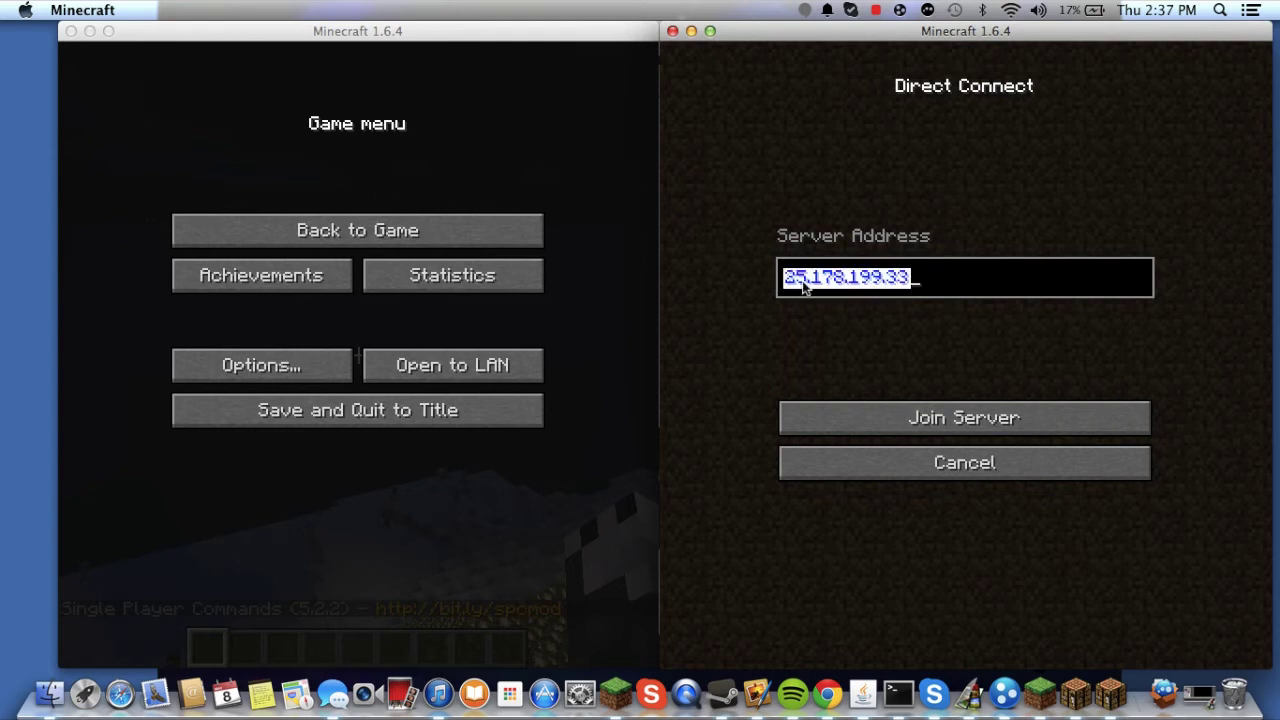
{"action": "left_click", "coordinate": [905, 292]}
- Switch to the left window and reopen its game menu
{"action": "left_click", "coordinate": [421, 153]}
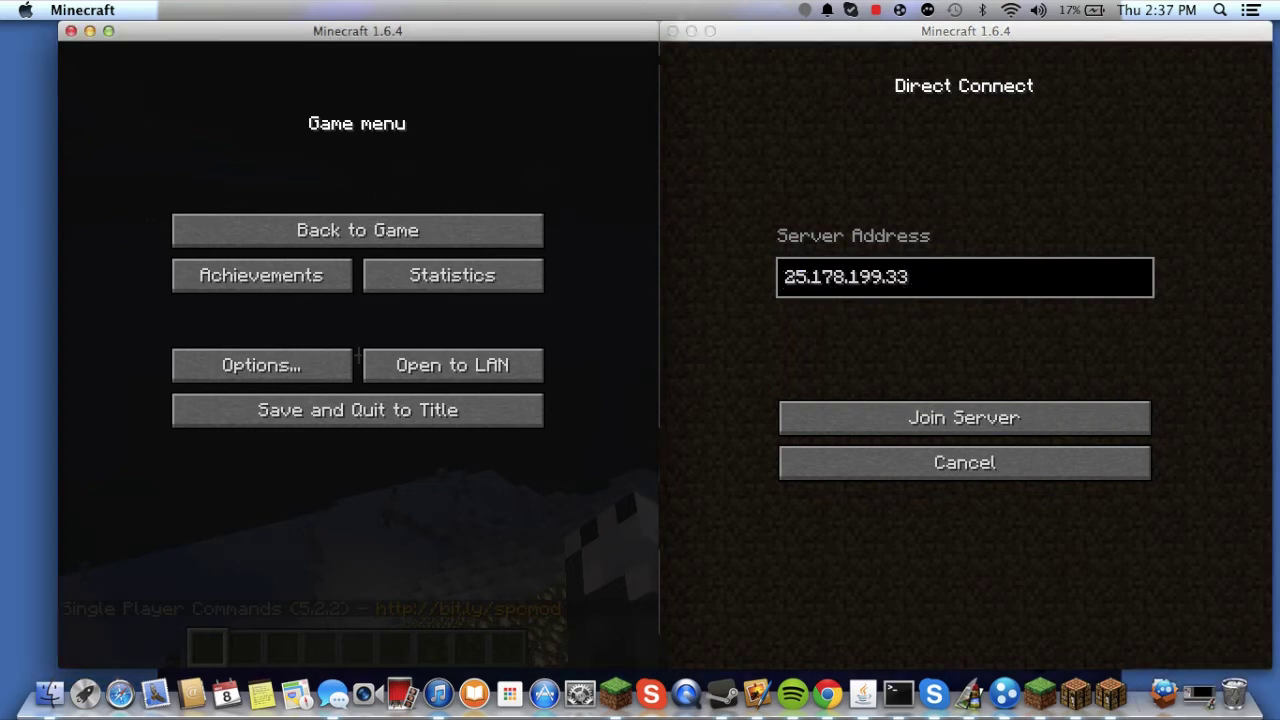
{"action": "key", "text": "Escape"}
{"action": "key", "text": "Escape"}
{"action": "key", "text": "Escape"}
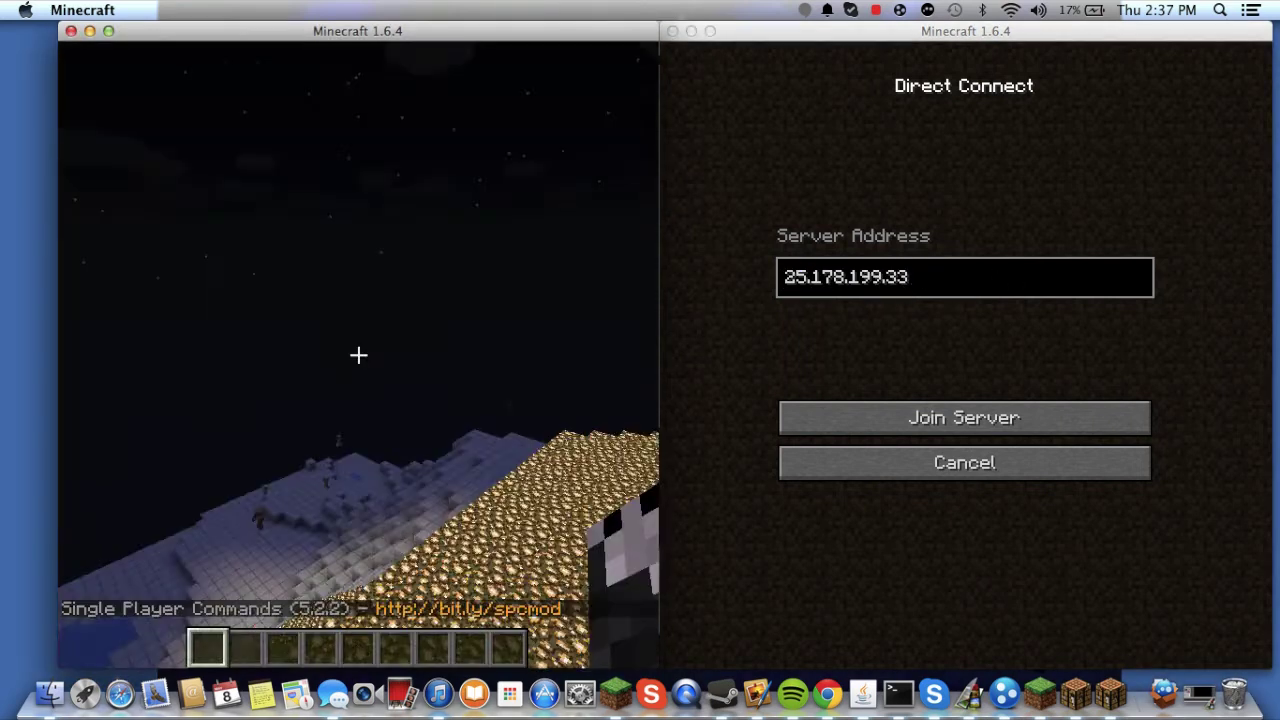
{"action": "key", "text": "Escape"}
- Open the left world to LAN with Allow Cheats on, hosting on port 63194
{"action": "left_click", "coordinate": [400, 372]}
{"action": "left_click", "coordinate": [430, 252]}
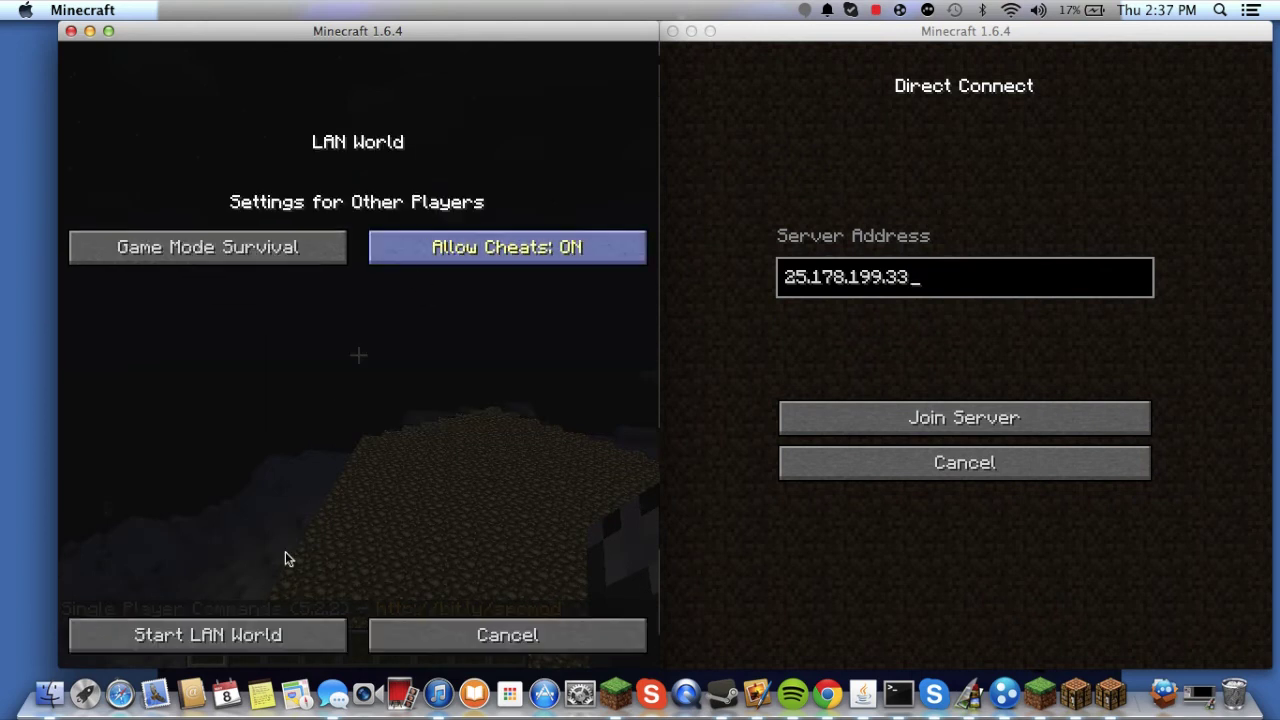
{"action": "left_click", "coordinate": [250, 634]}
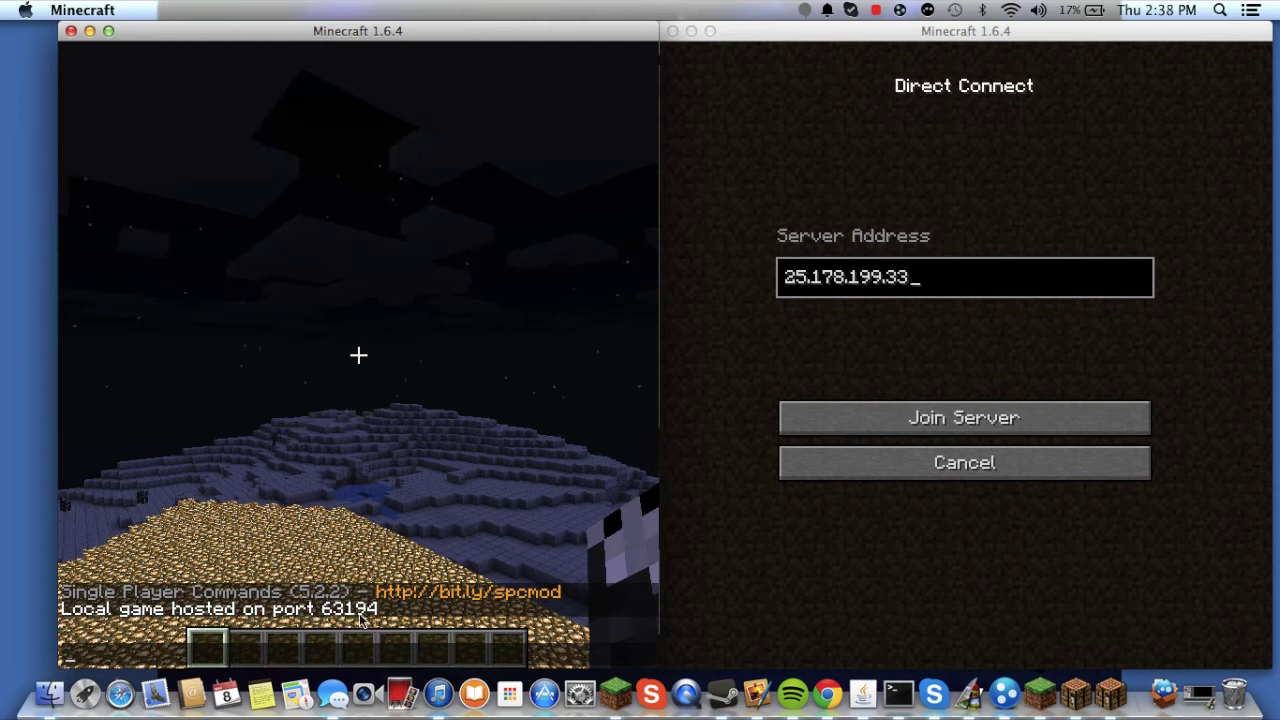
- Add the port :63194 to the second client's server address, then open the host's chat
{"action": "left_click", "coordinate": [1023, 293]}
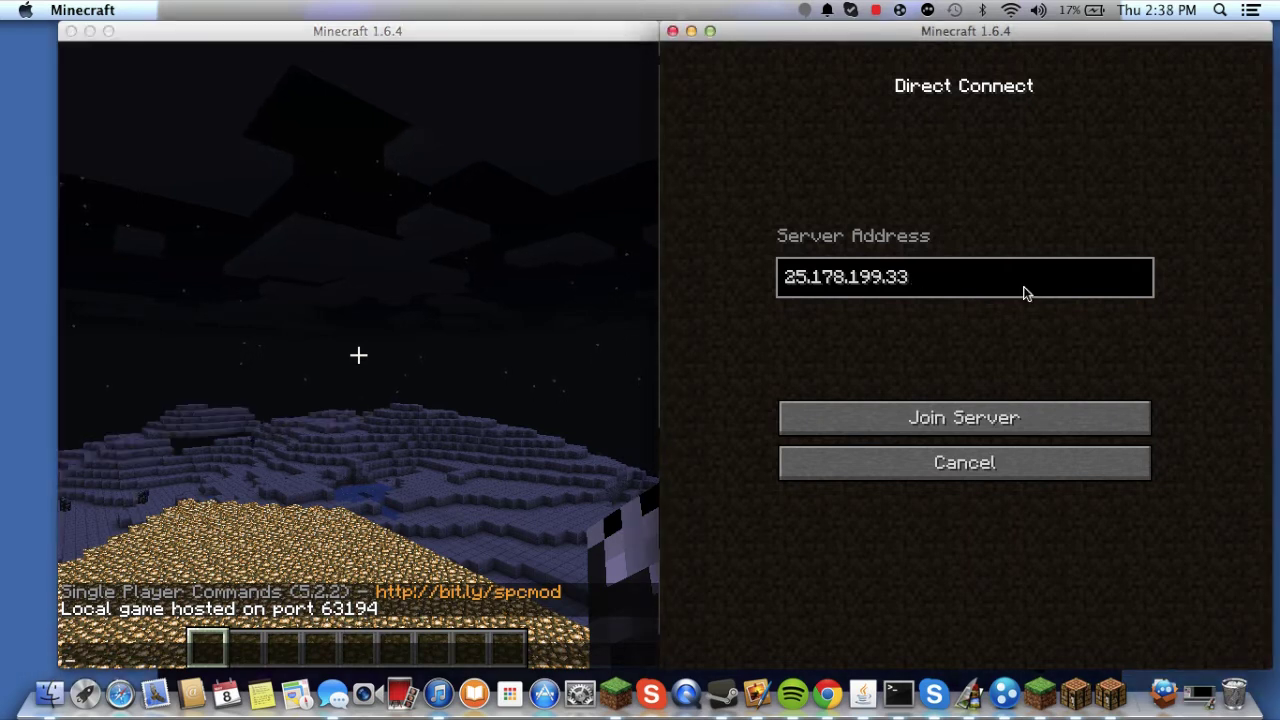
{"action": "left_click", "coordinate": [407, 356]}
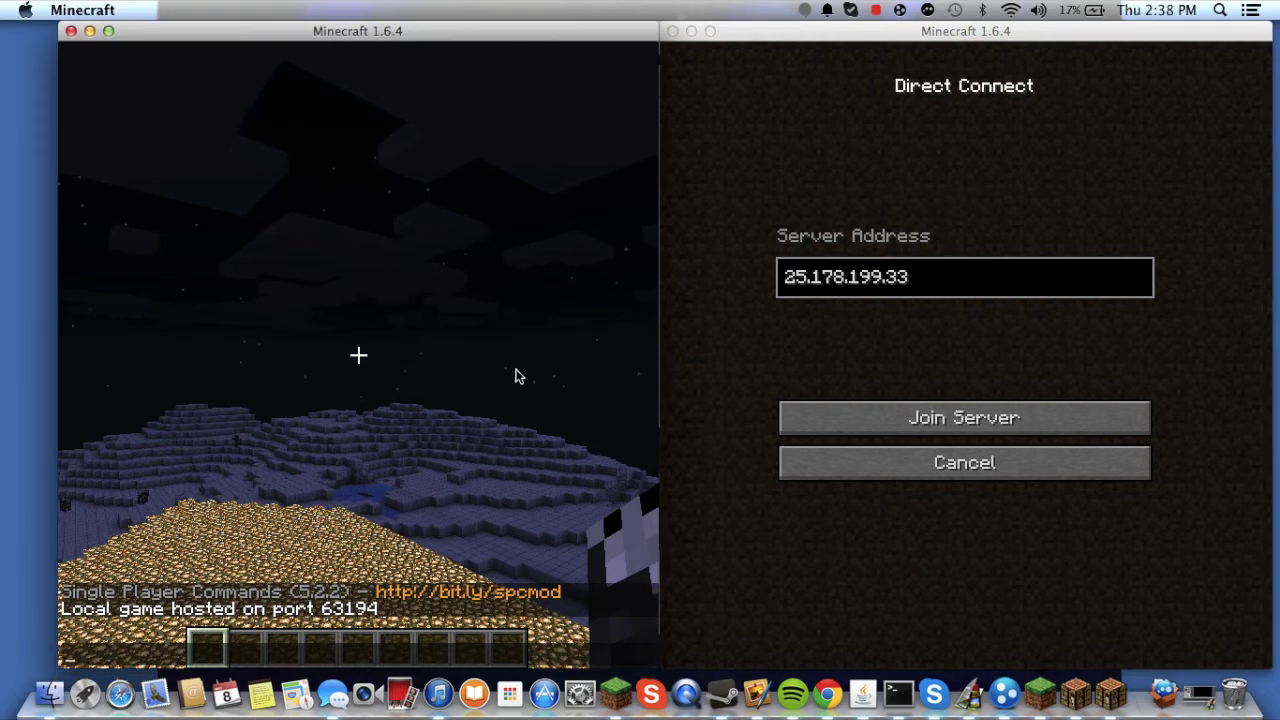
{"action": "left_click", "coordinate": [957, 305]}
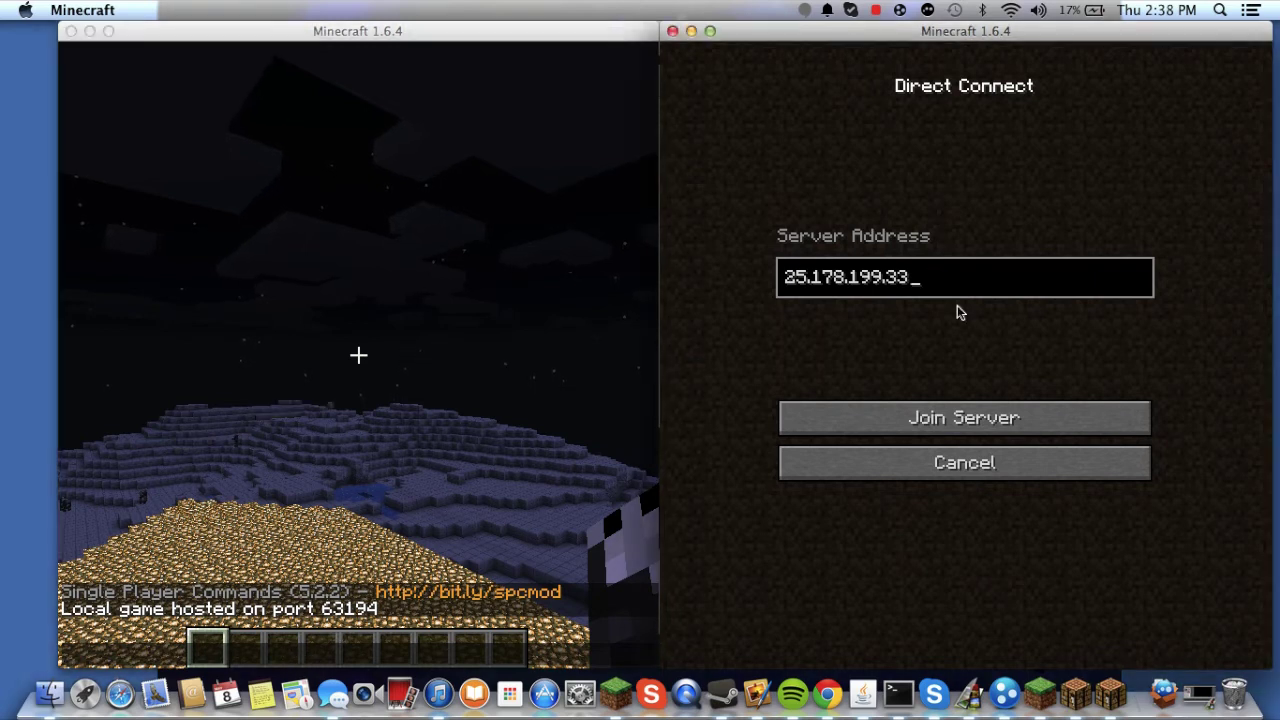
{"action": "type", "text": ":"}
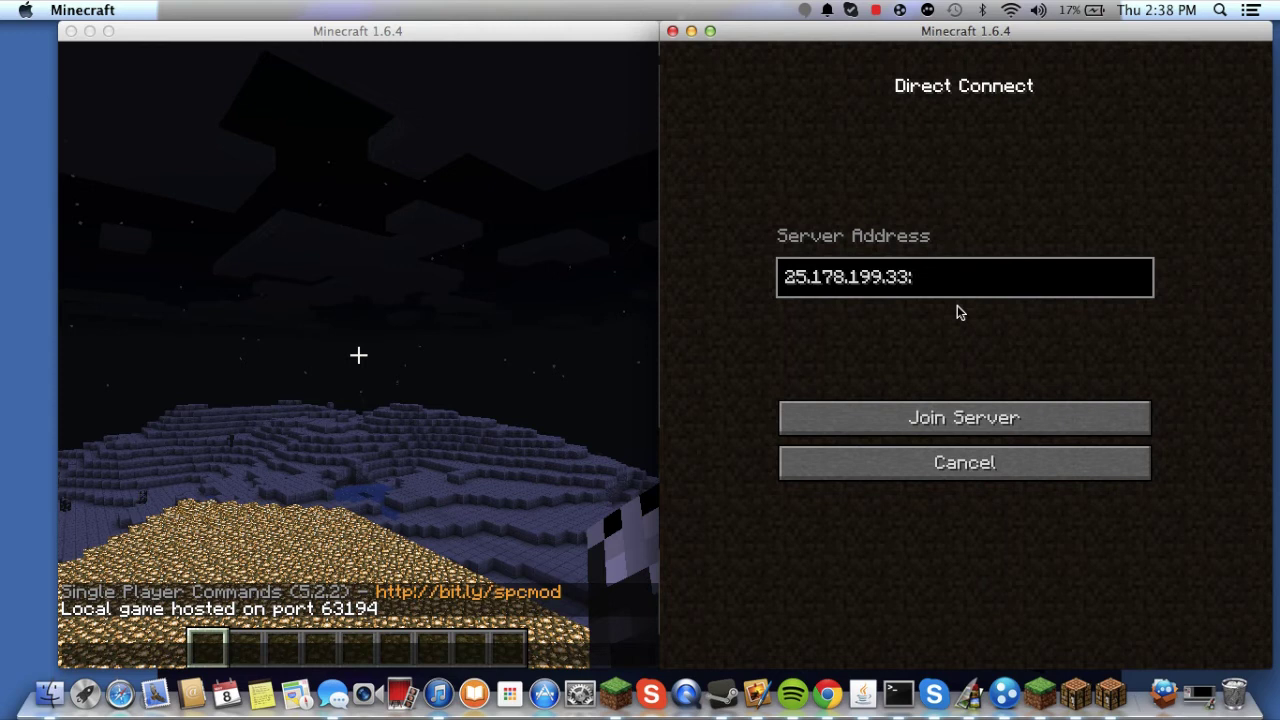
{"action": "type", "text": "63194"}
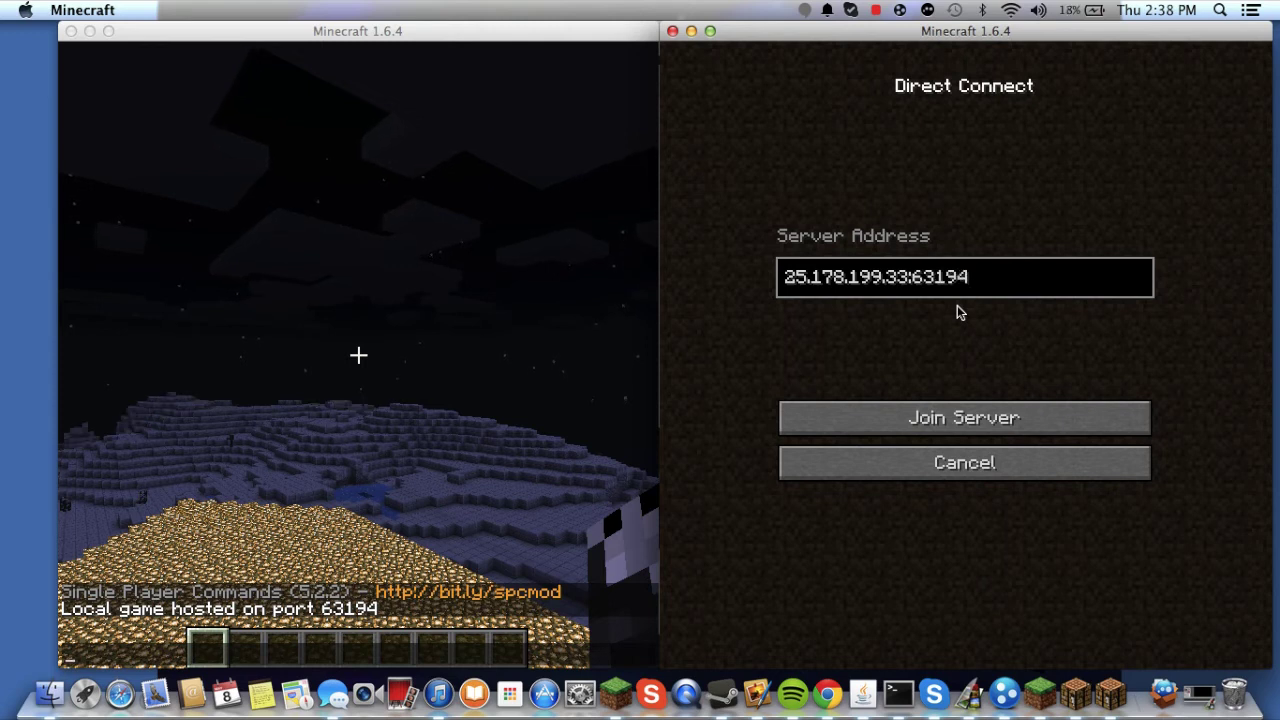
{"action": "left_click", "coordinate": [620, 390]}
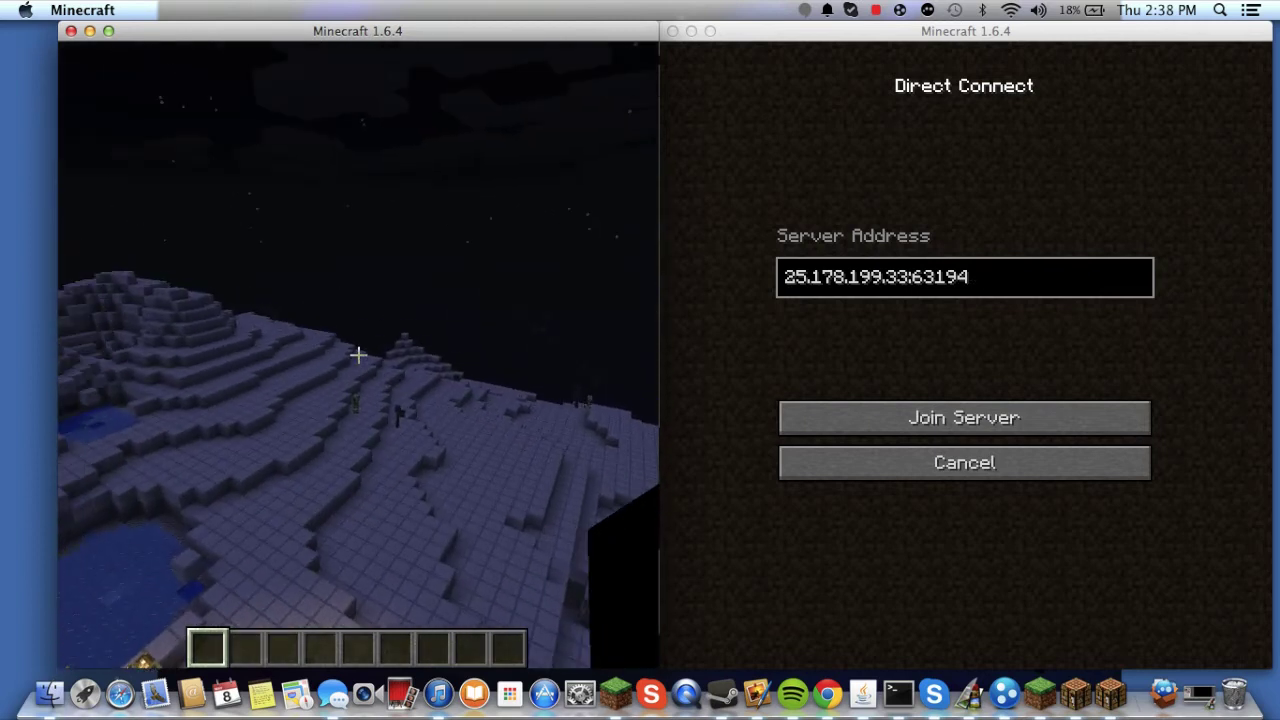
{"action": "key", "text": "t"}
- Try joining 25.178.199.33:63194, cancel the stalled attempt, and erase the old IP before the port
{"action": "left_click", "coordinate": [896, 342]}
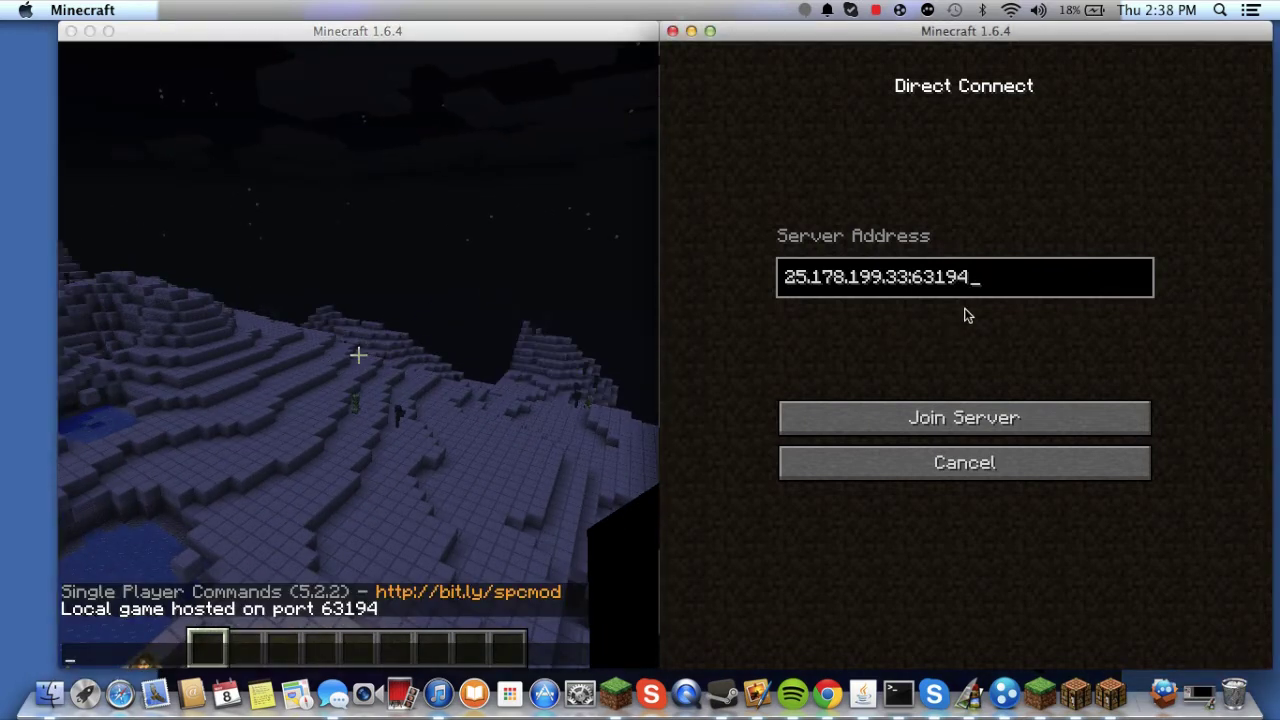
{"action": "left_click", "coordinate": [872, 410]}
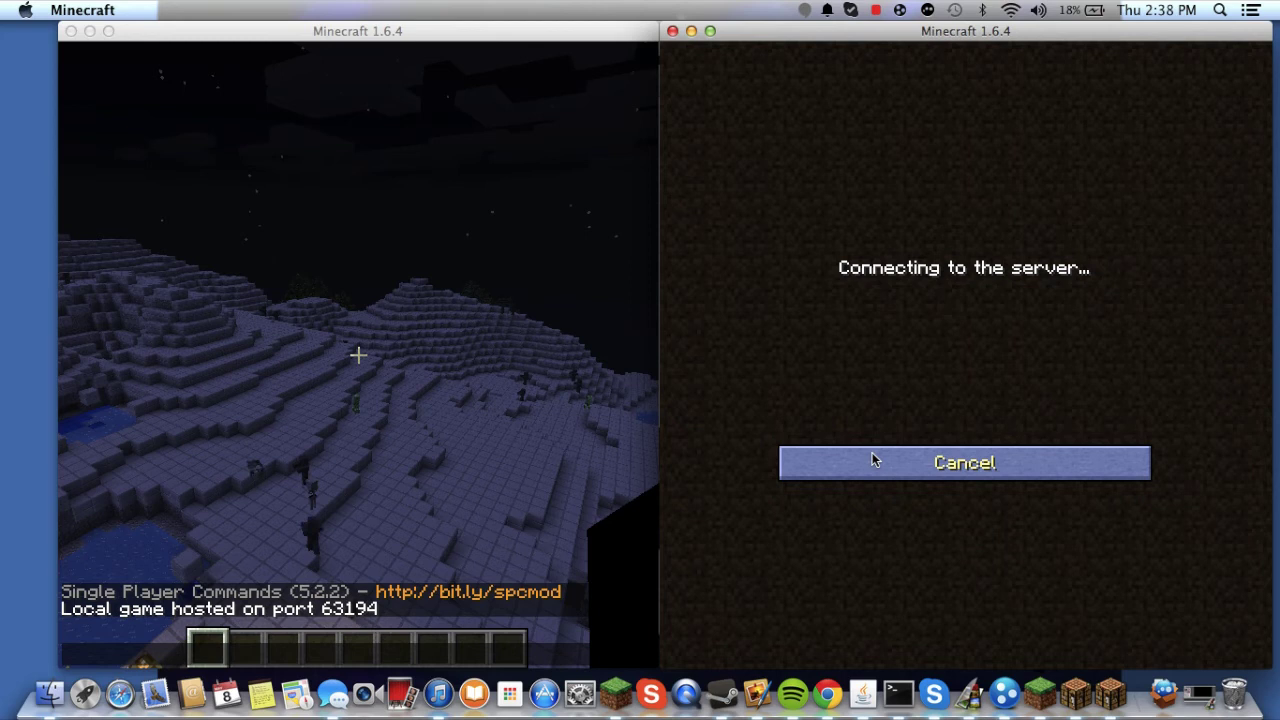
{"action": "left_click", "coordinate": [872, 454]}
{"action": "left_click", "coordinate": [975, 583]}
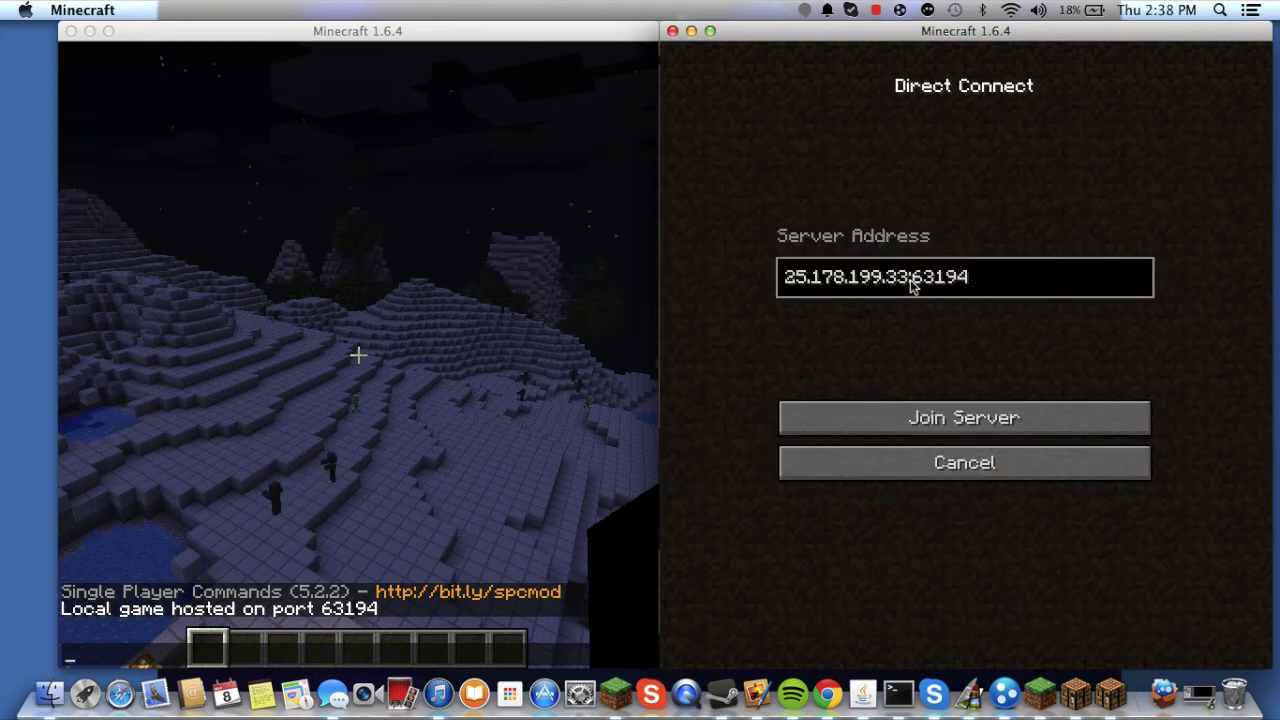
{"action": "left_click", "coordinate": [914, 280]}
{"action": "key", "text": "BackSpace"}
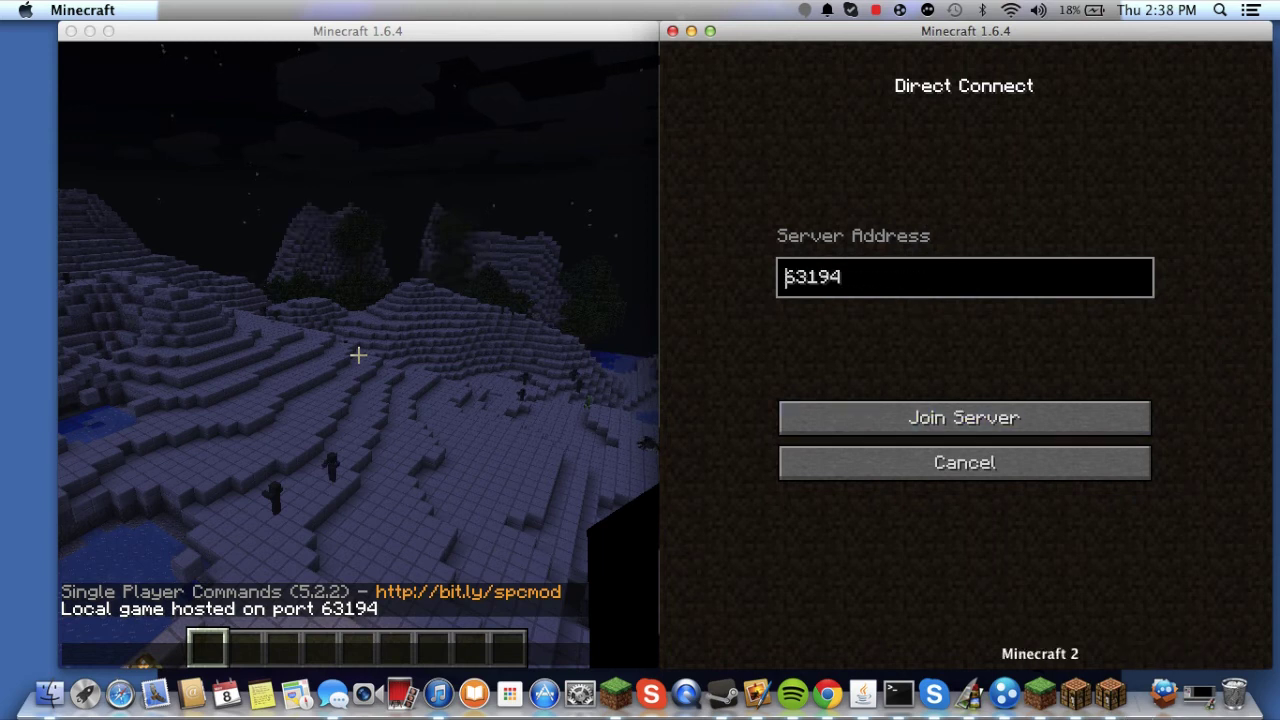
{"action": "left_click", "coordinate": [1005, 693]}
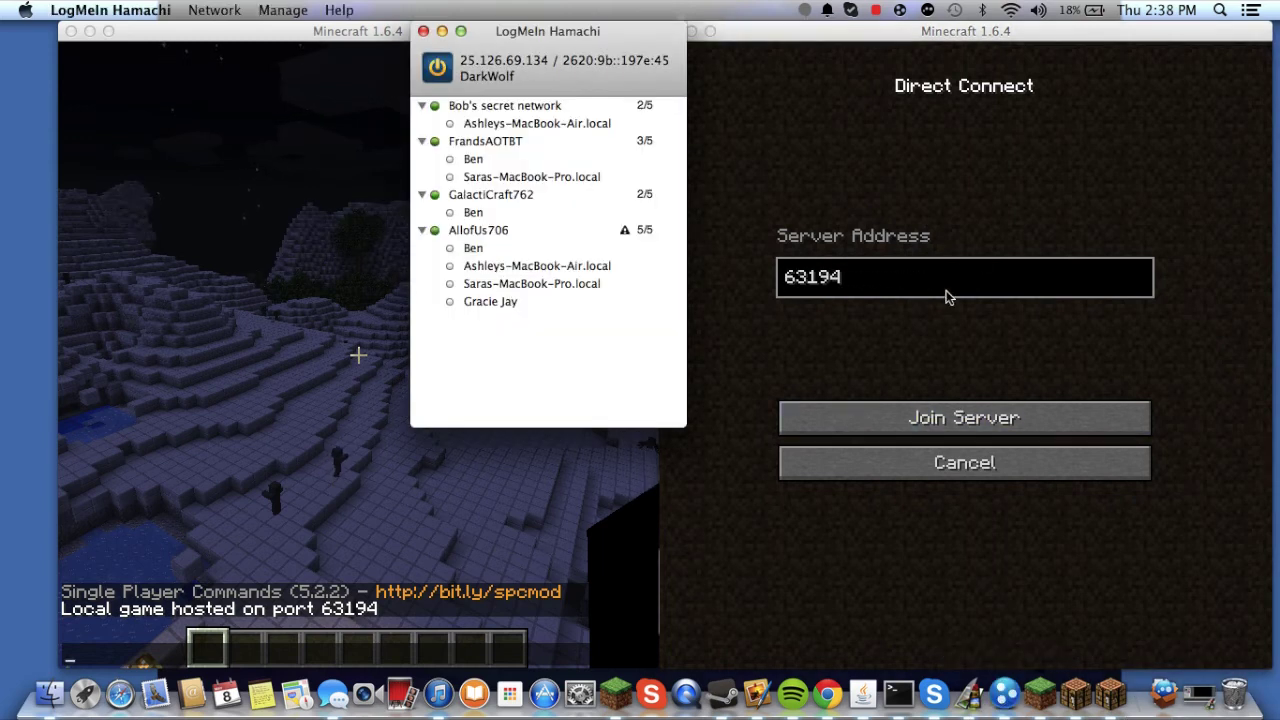
{"action": "left_click", "coordinate": [980, 244]}
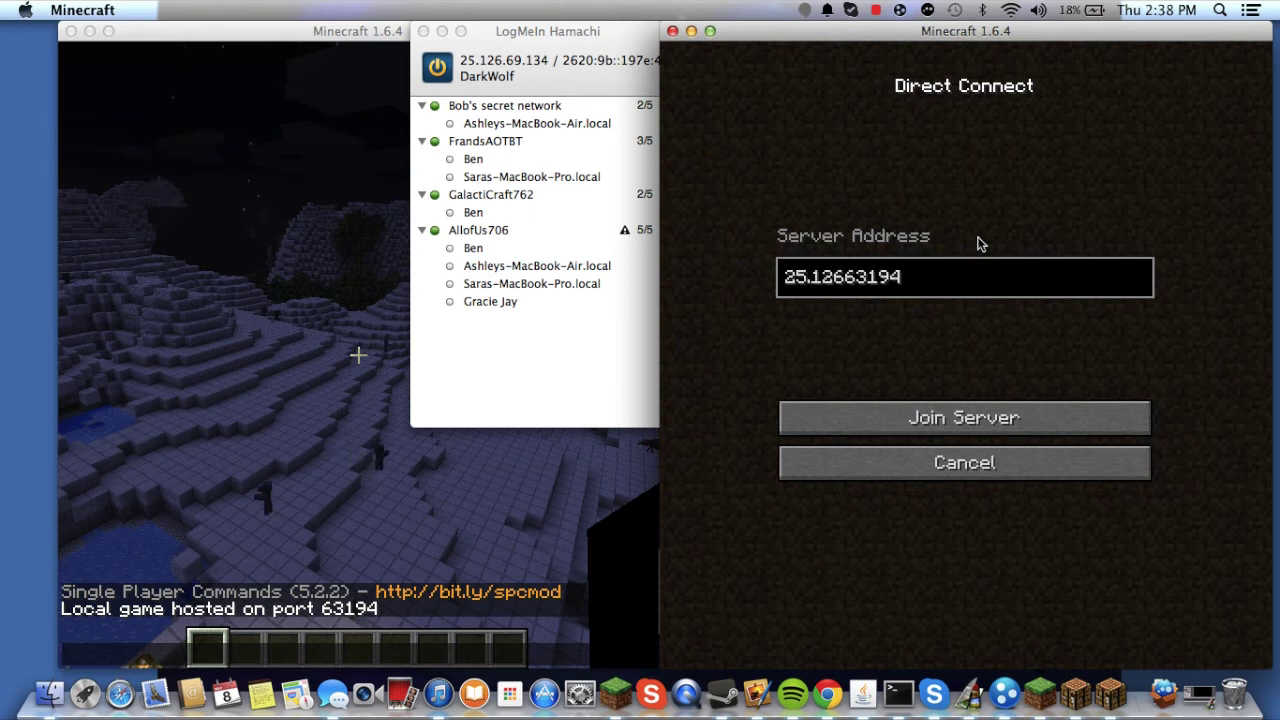
{"action": "type", "text": "69.1"}
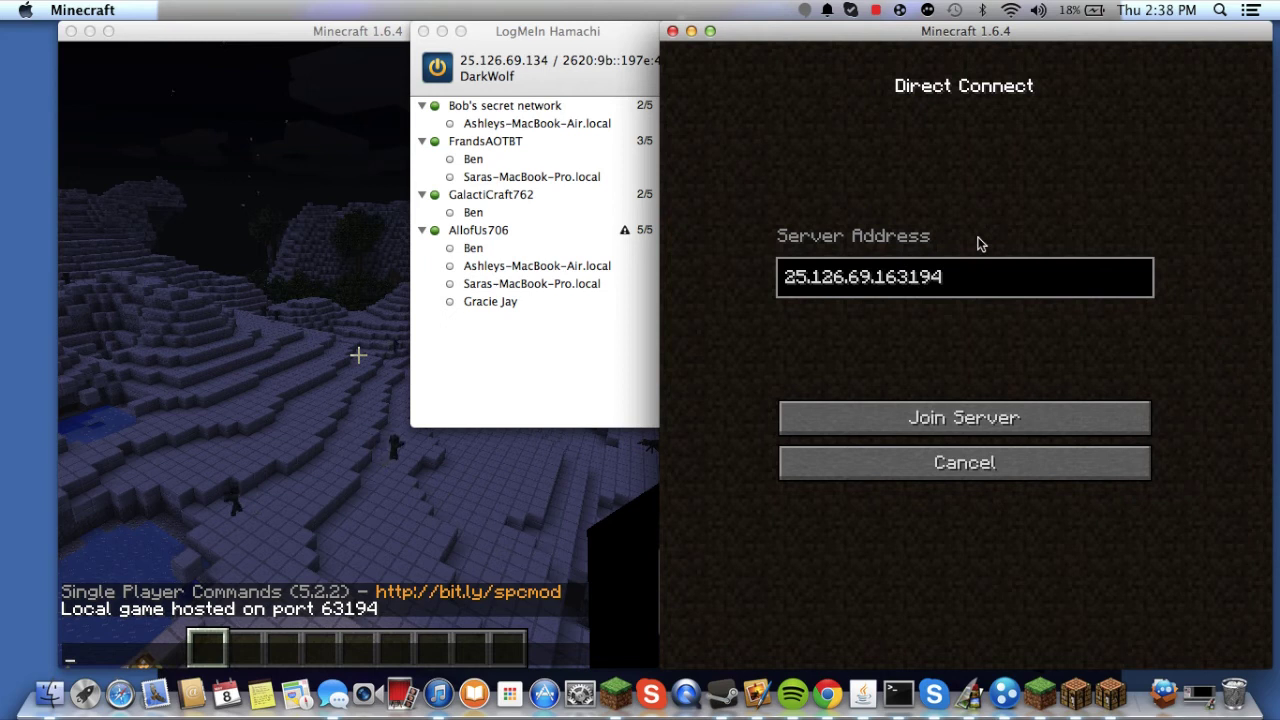
{"action": "type", "text": "34"}
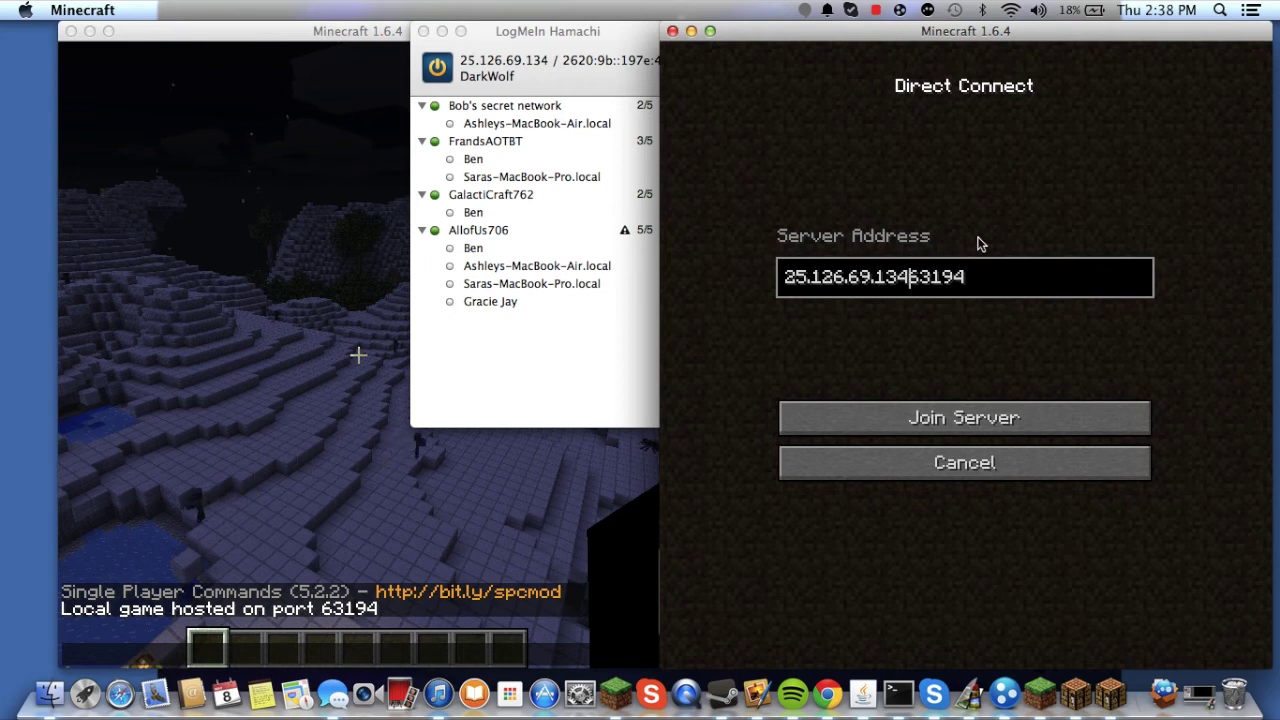
{"action": "type", "text": ":"}
{"action": "key", "text": "Return"}
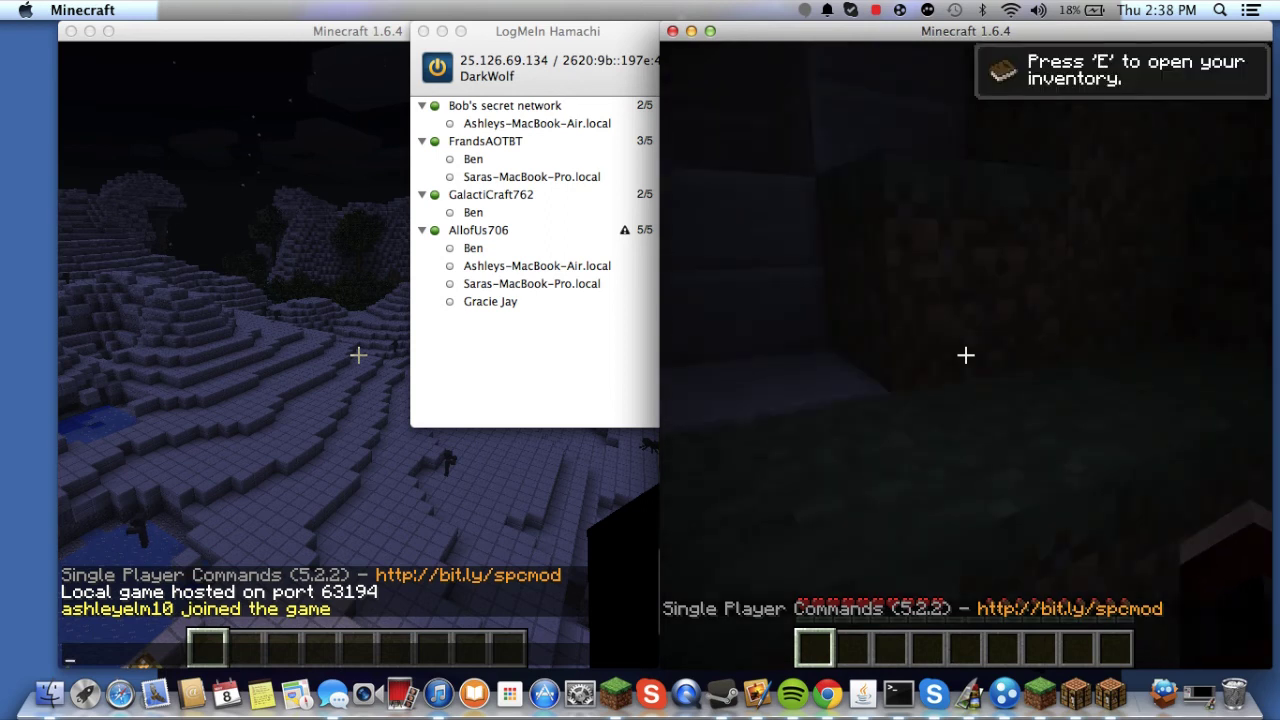
- Pause the second client, close the Hamachi window, and resume play in the second client
{"action": "key", "text": "Escape"}
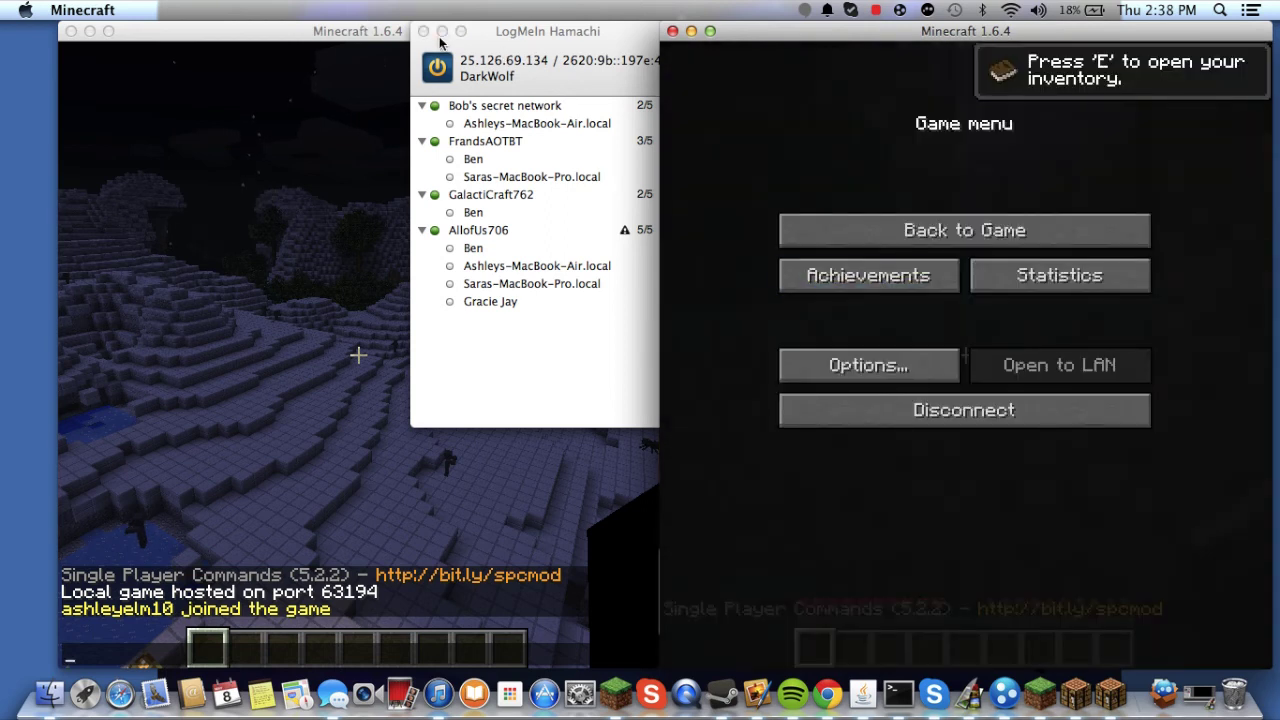
{"action": "left_click", "coordinate": [423, 31]}
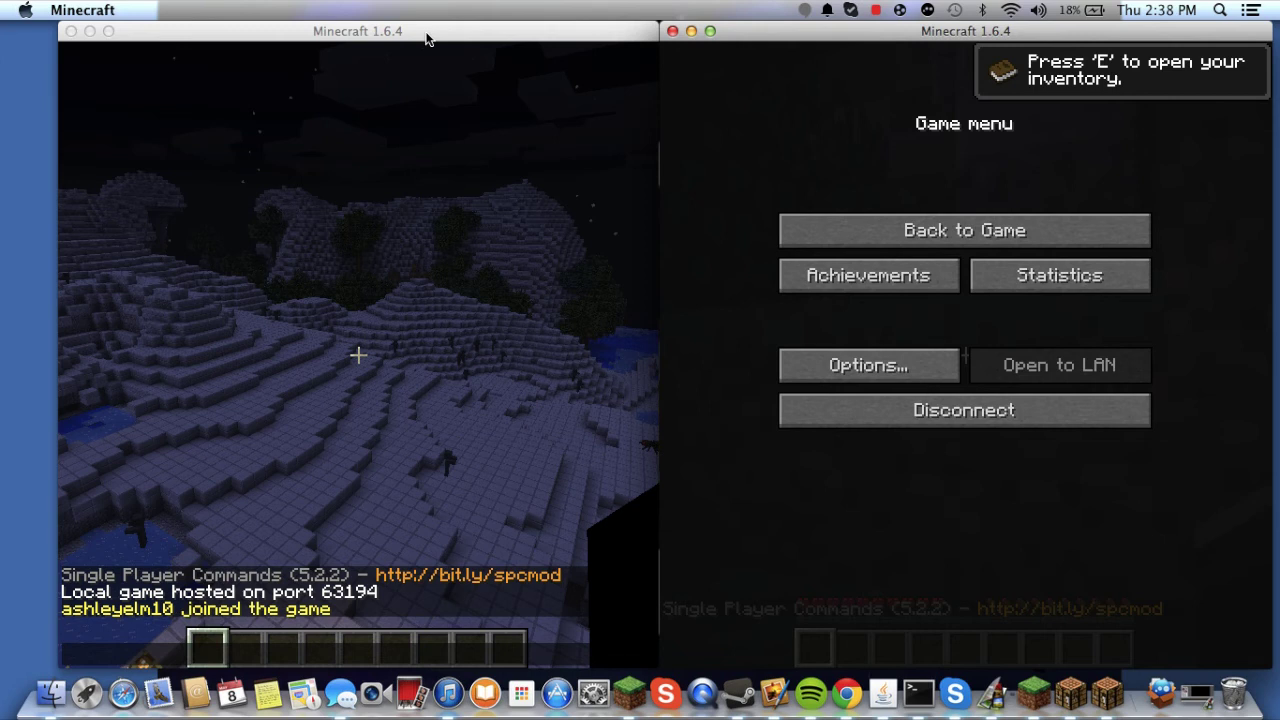
{"action": "key", "text": "Escape"}
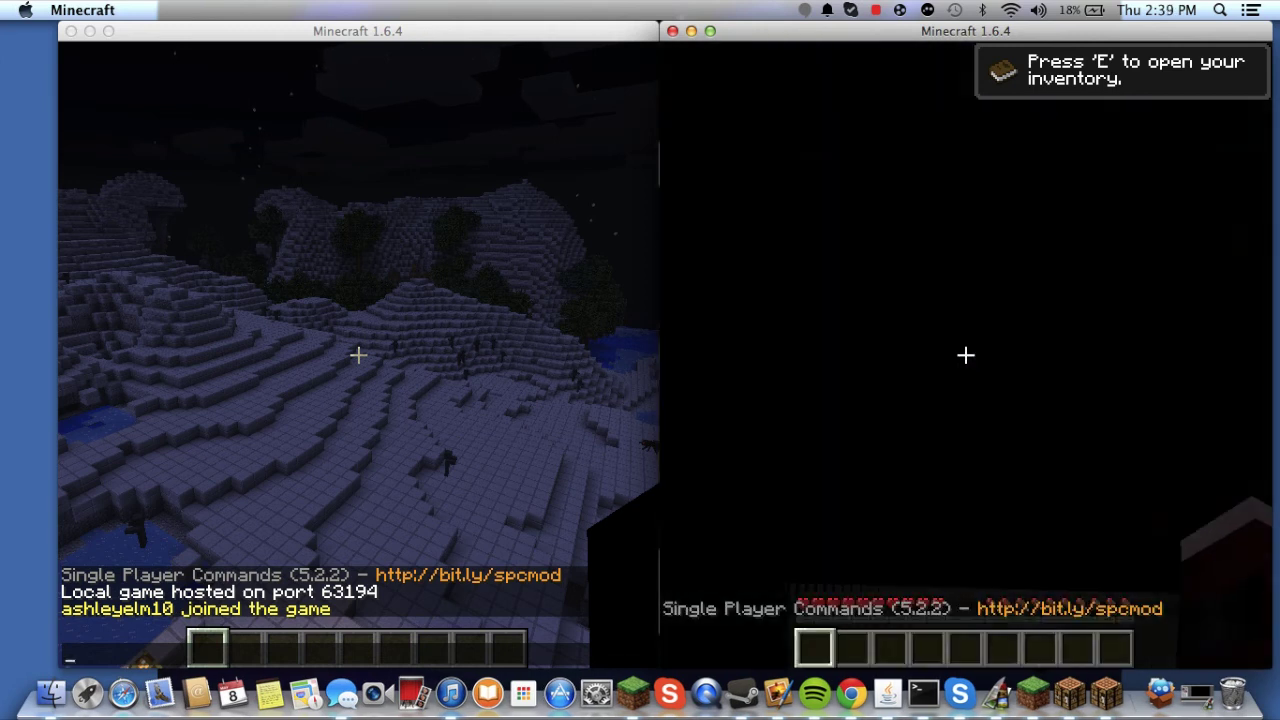
{"action": "key", "text": "e"}
{"action": "key", "text": "e"}
{"action": "mouse_move", "coordinate": [965, 355]}
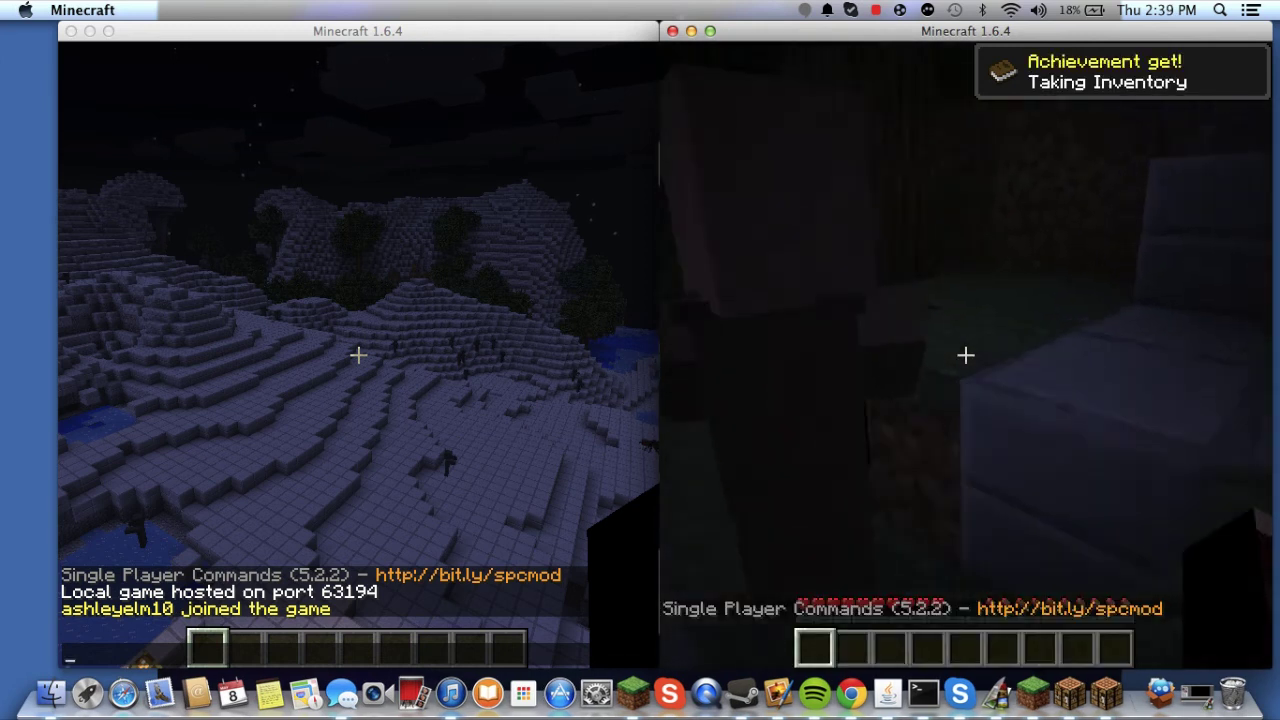
- Teleport the host's character to the joined player with the /tp command
{"action": "left_click", "coordinate": [513, 393]}
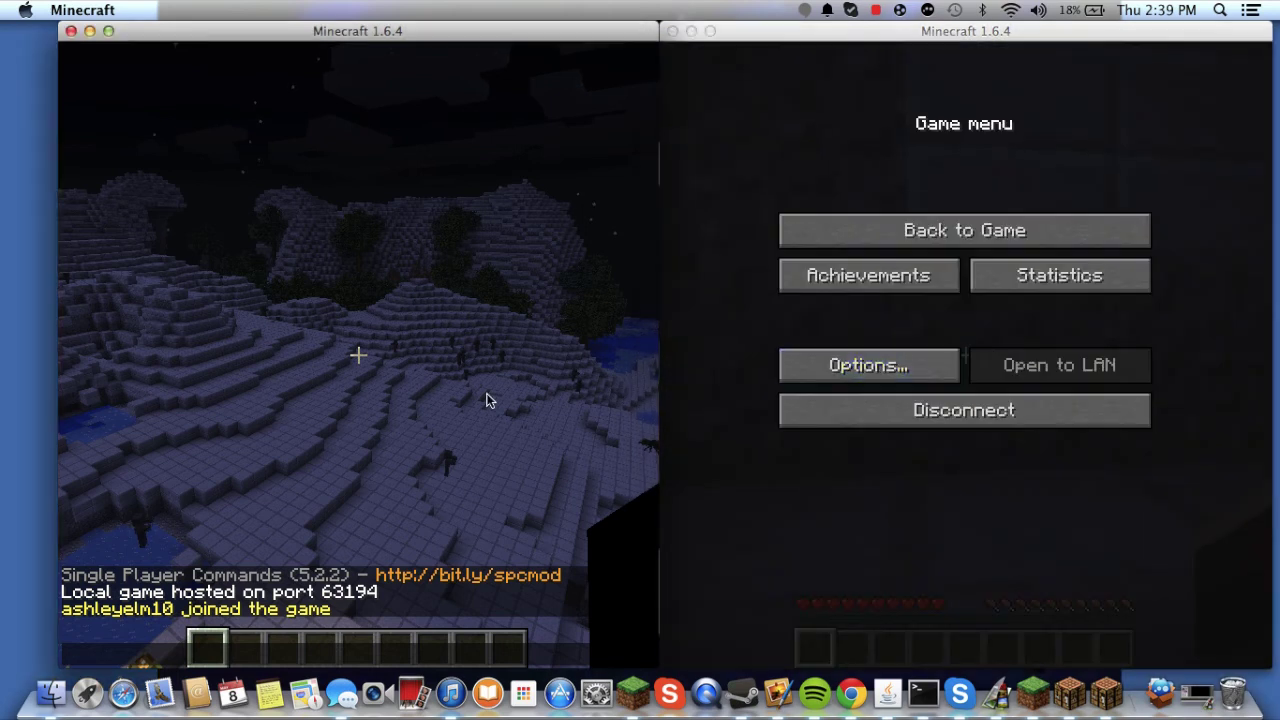
{"action": "type", "text": "/tp a"}
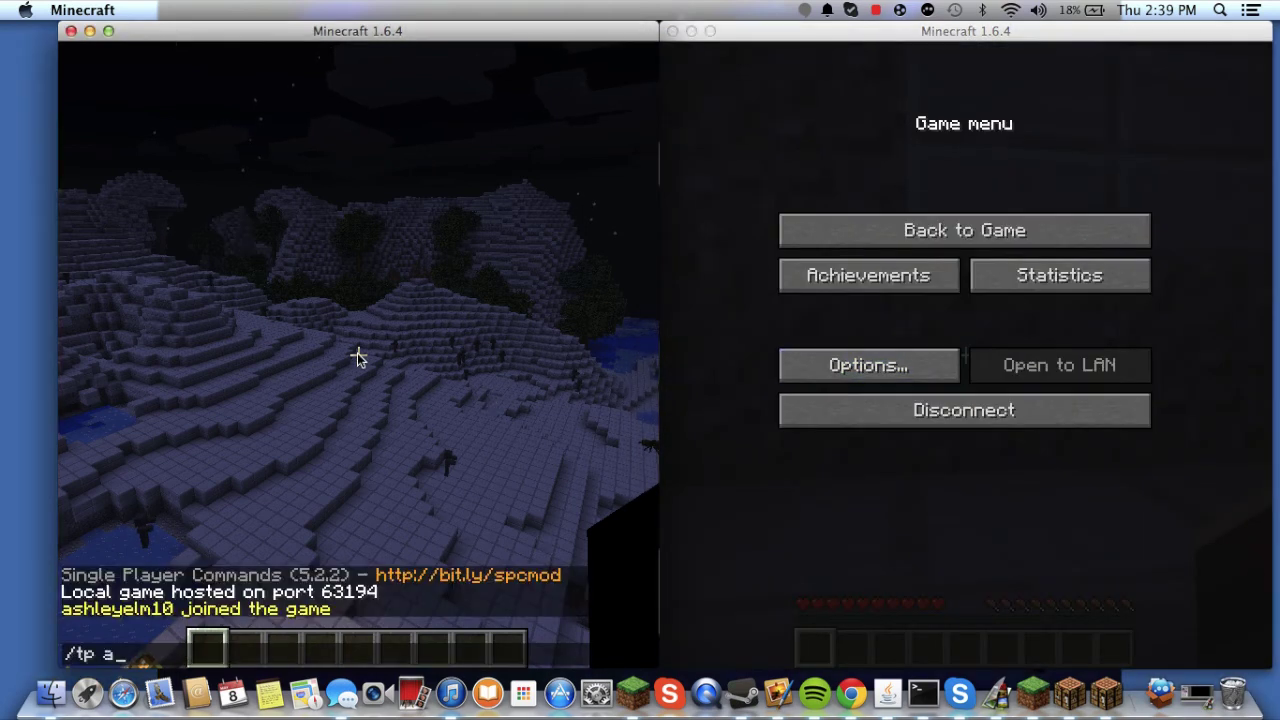
{"action": "type", "text": "shleyelm10"}
{"action": "key", "text": "Return"}
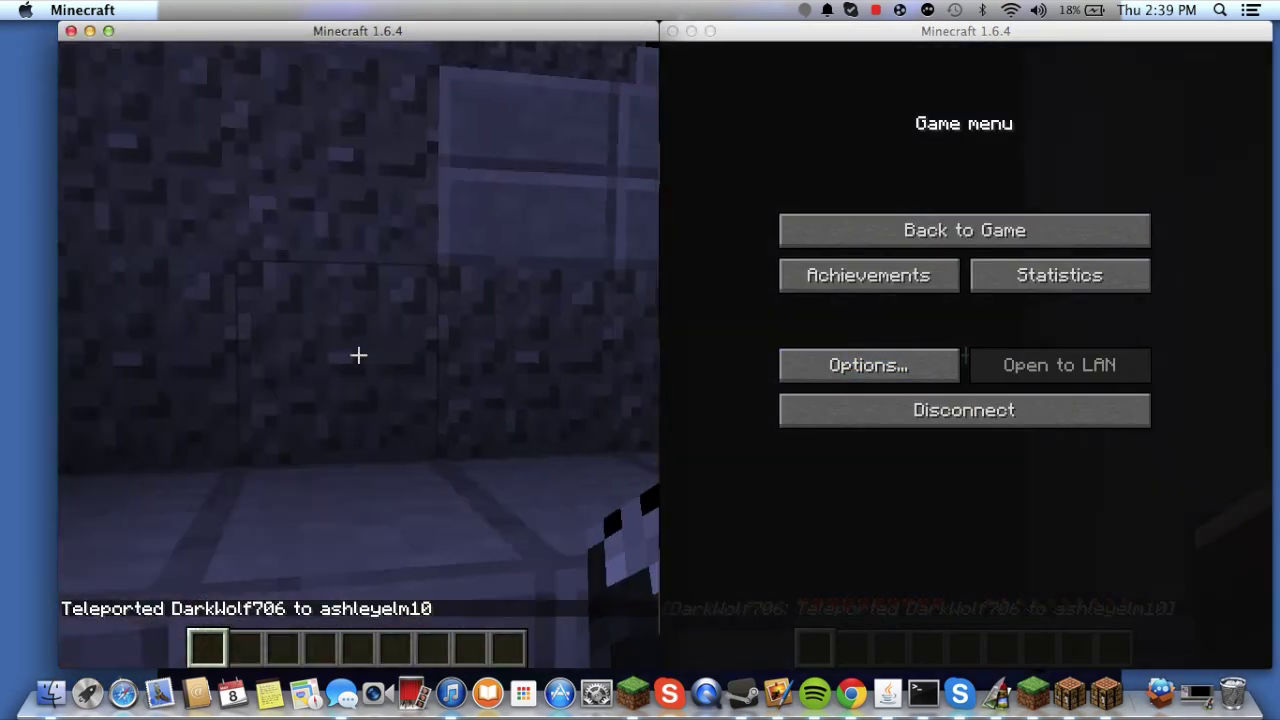
- Walk down the steps until the host stands face to face with the other player
{"action": "scroll", "coordinate": [358, 355], "scroll_direction": "down", "scroll_amount": 1}
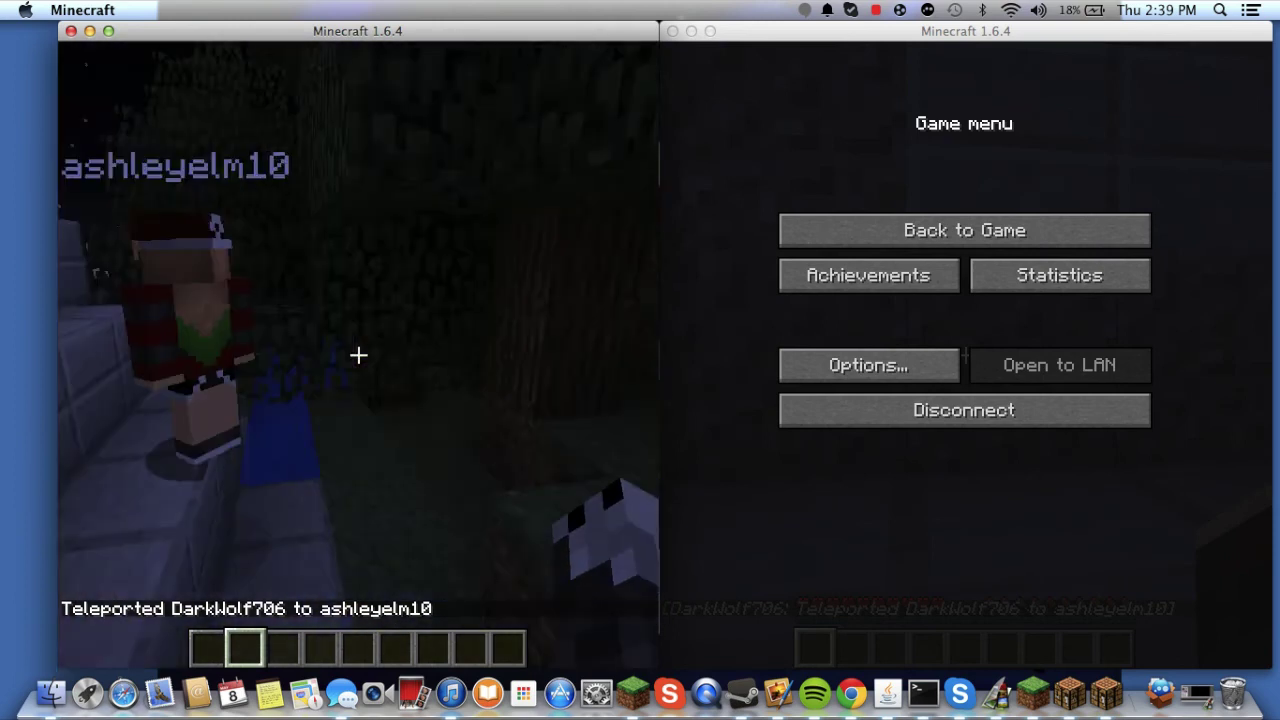
{"action": "key", "text": "s"}
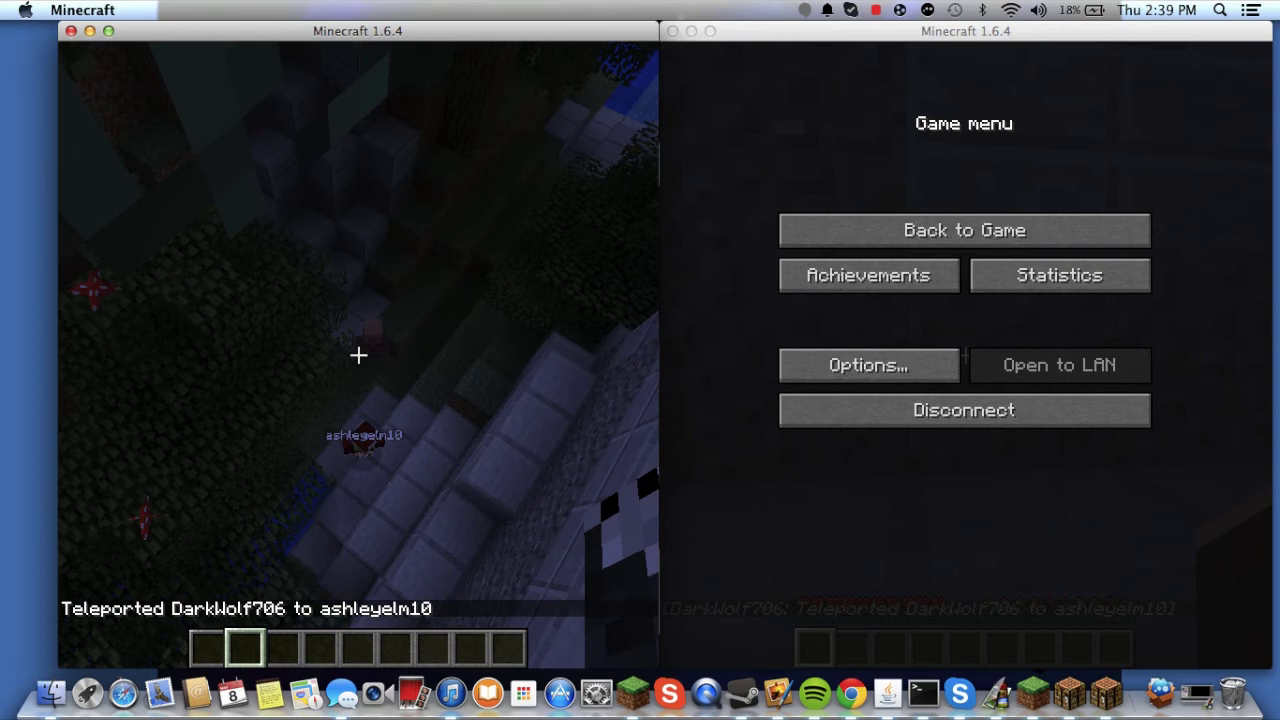
{"action": "key", "text": "w"}
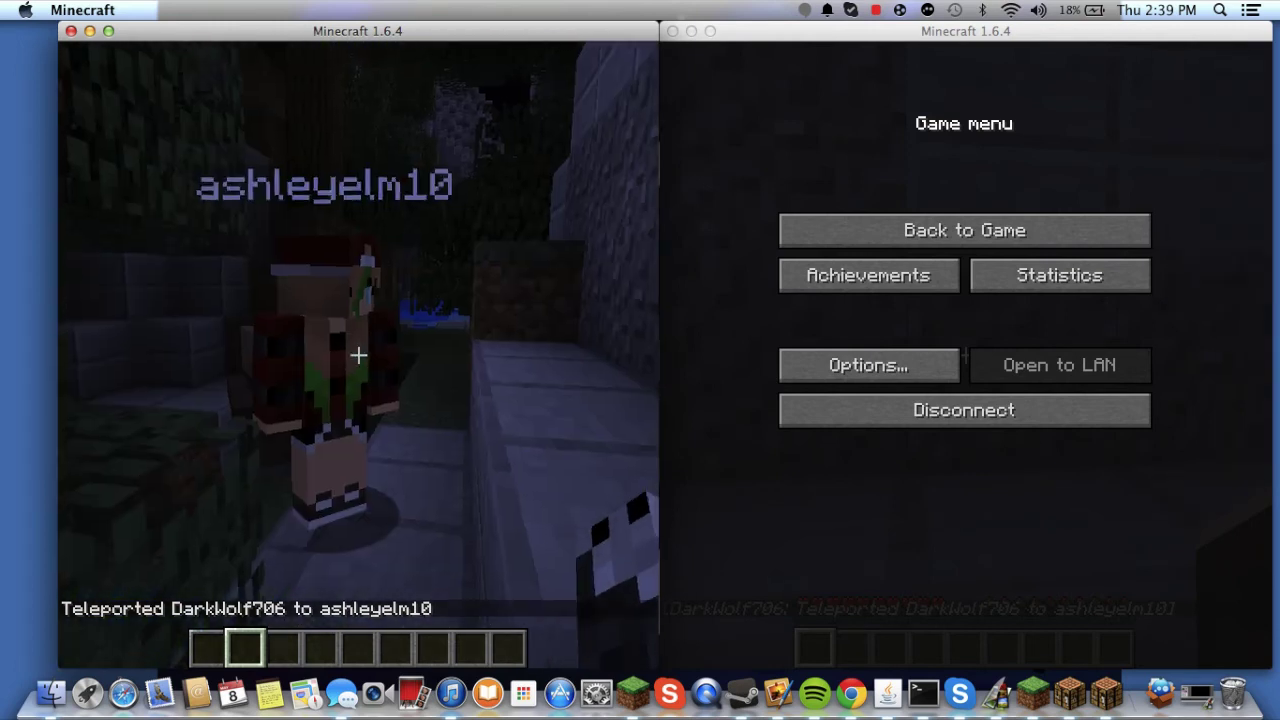
{"action": "key", "text": "w"}
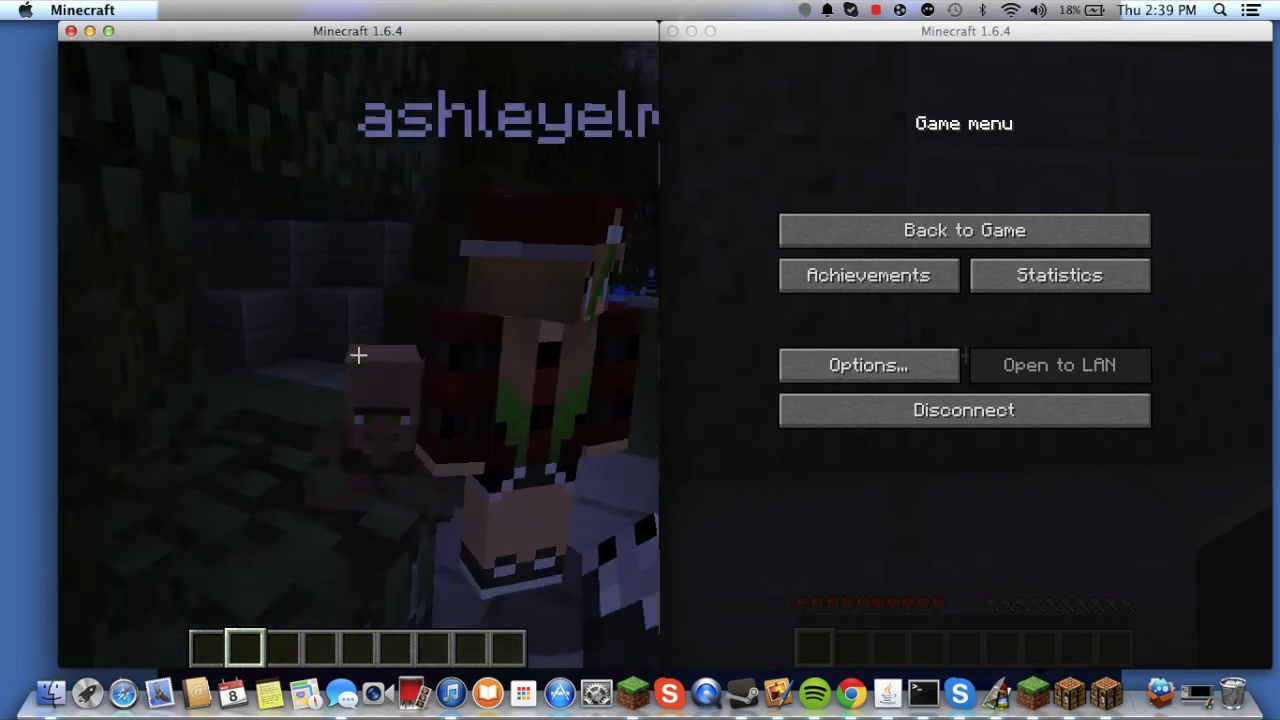
{"action": "key", "text": "w"}
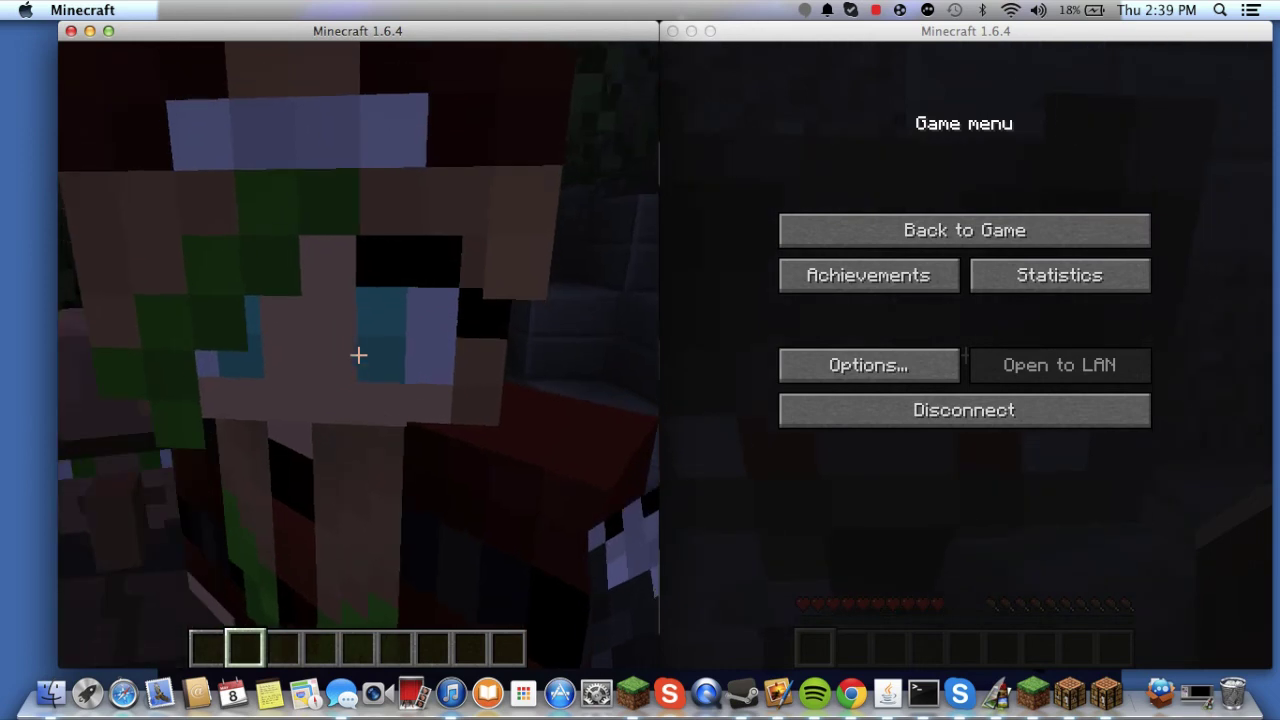
{"action": "key", "text": "s"}
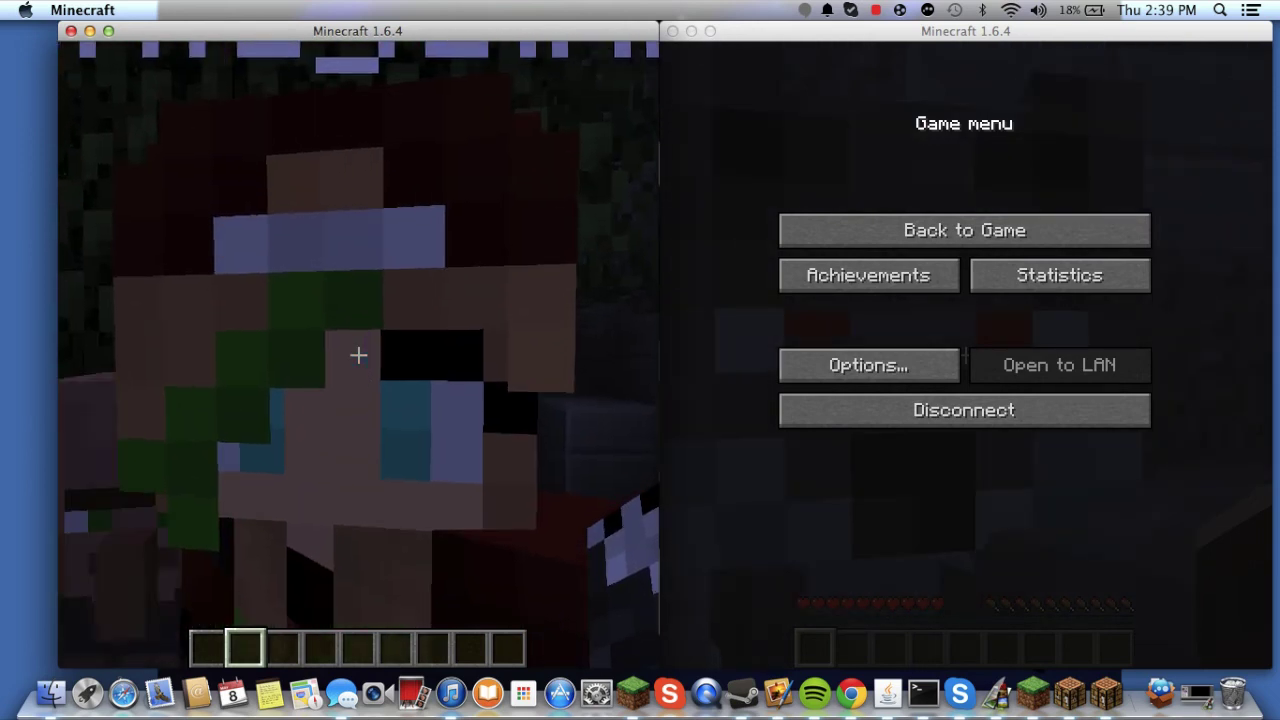
{"action": "key", "text": "w"}
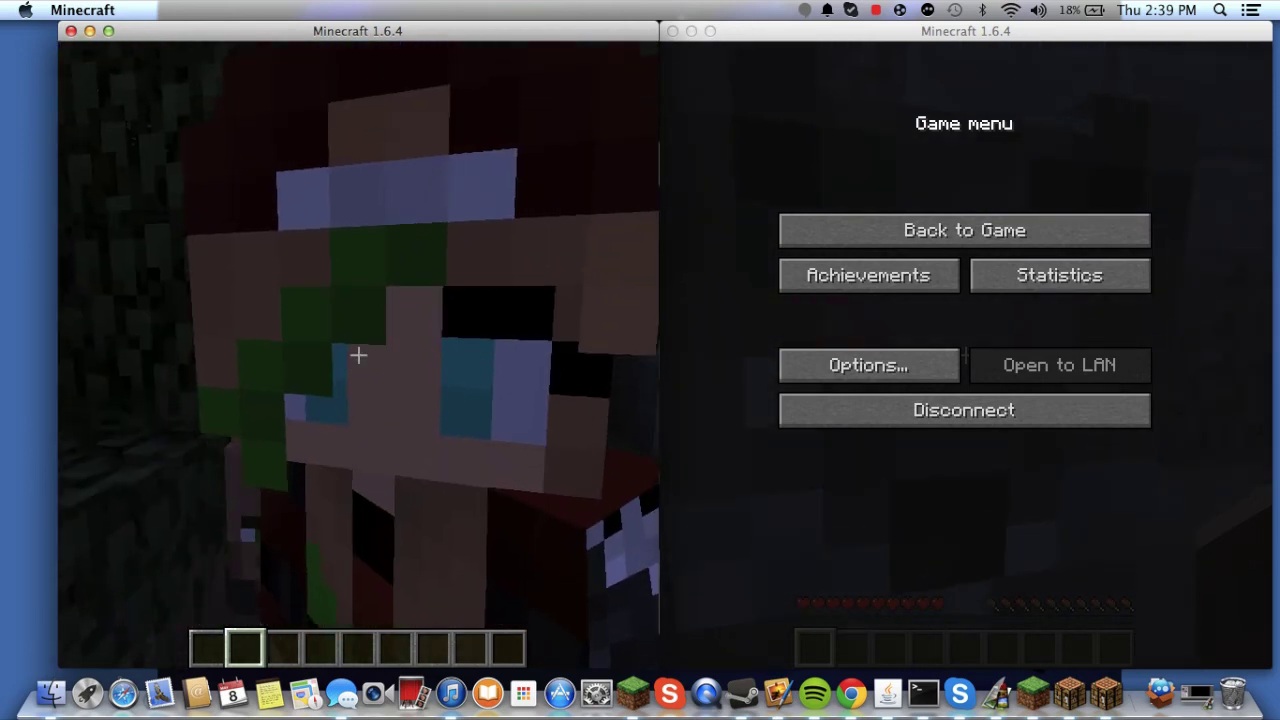
- Disconnect the second client from the shared world back to its title screen
{"action": "key", "text": "Escape"}
{"action": "left_click", "coordinate": [1014, 177]}
{"action": "key", "text": "Escape"}
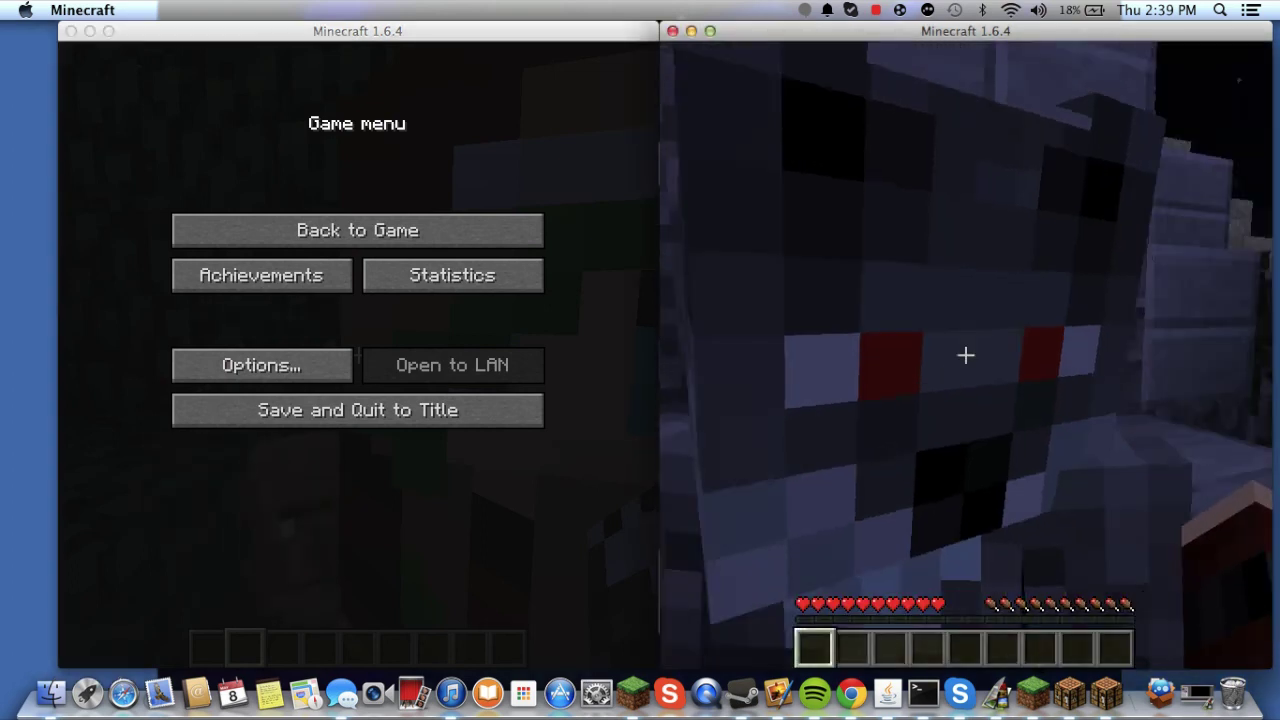
{"action": "key", "text": "Escape"}
{"action": "left_click", "coordinate": [926, 410]}
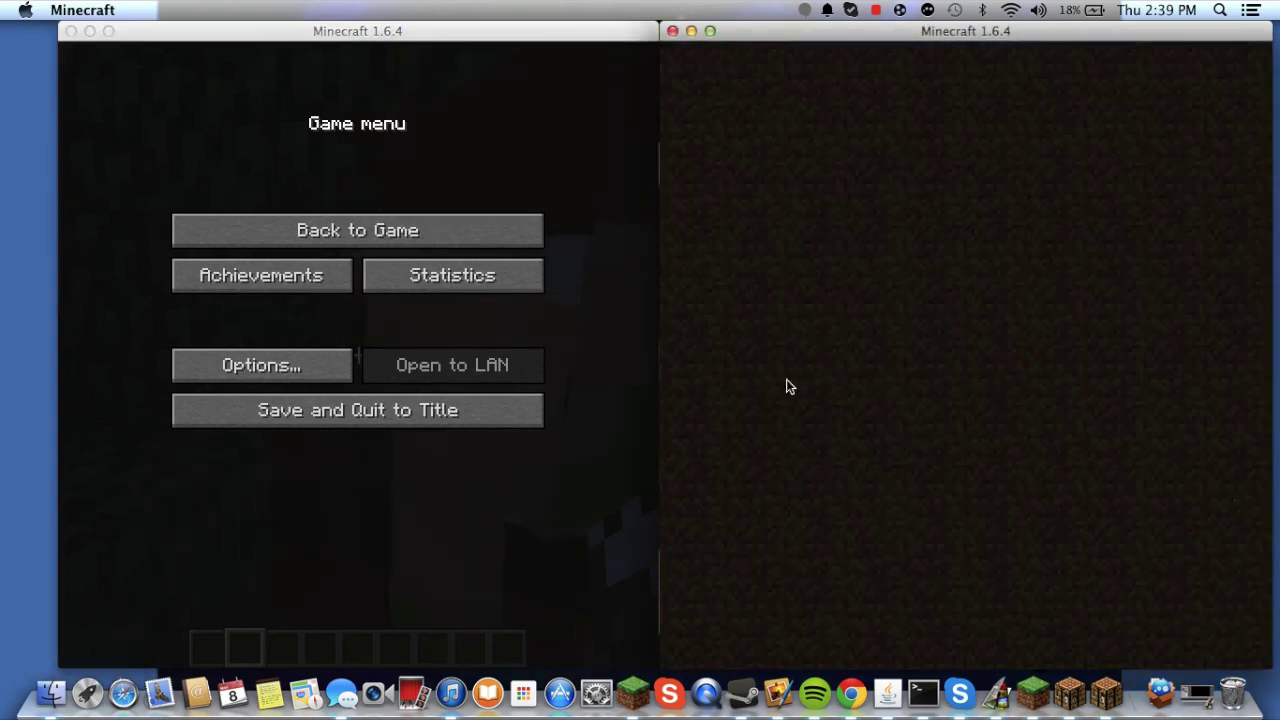
- Save and quit the hosted world to title and close the host's Minecraft window
{"action": "left_click", "coordinate": [540, 234]}
{"action": "key", "text": "Escape"}
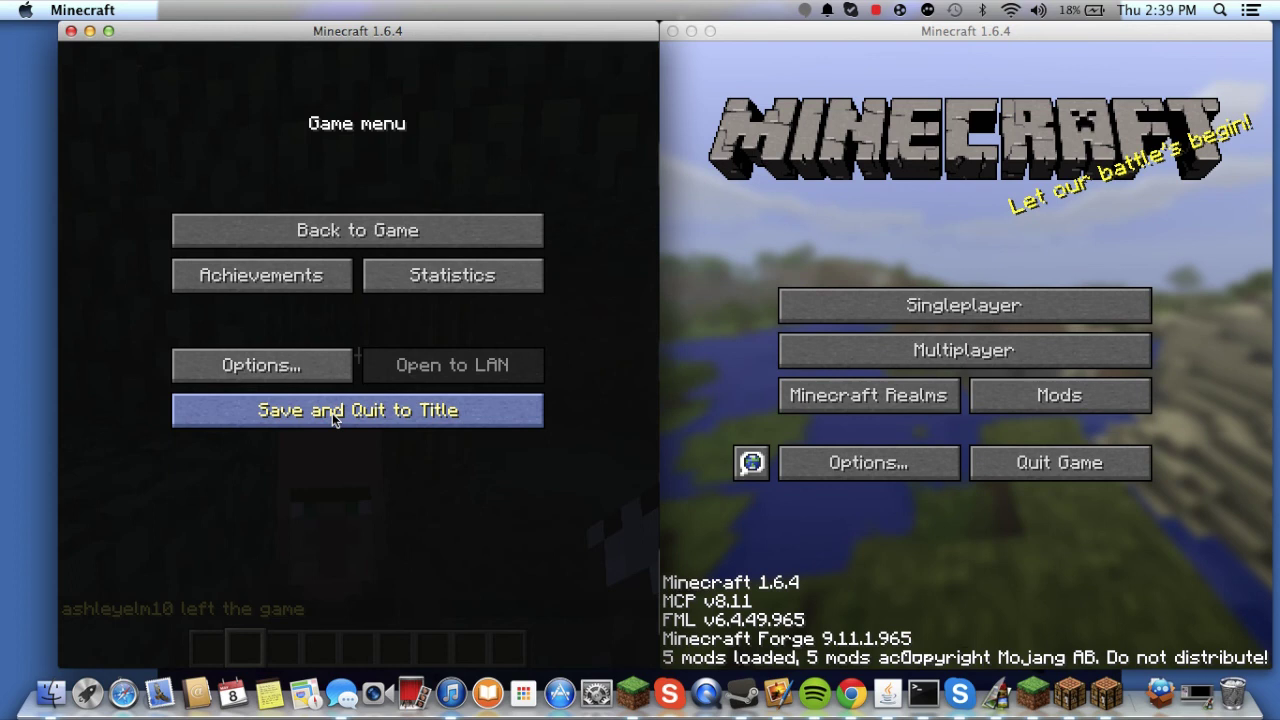
{"action": "left_click", "coordinate": [332, 413]}
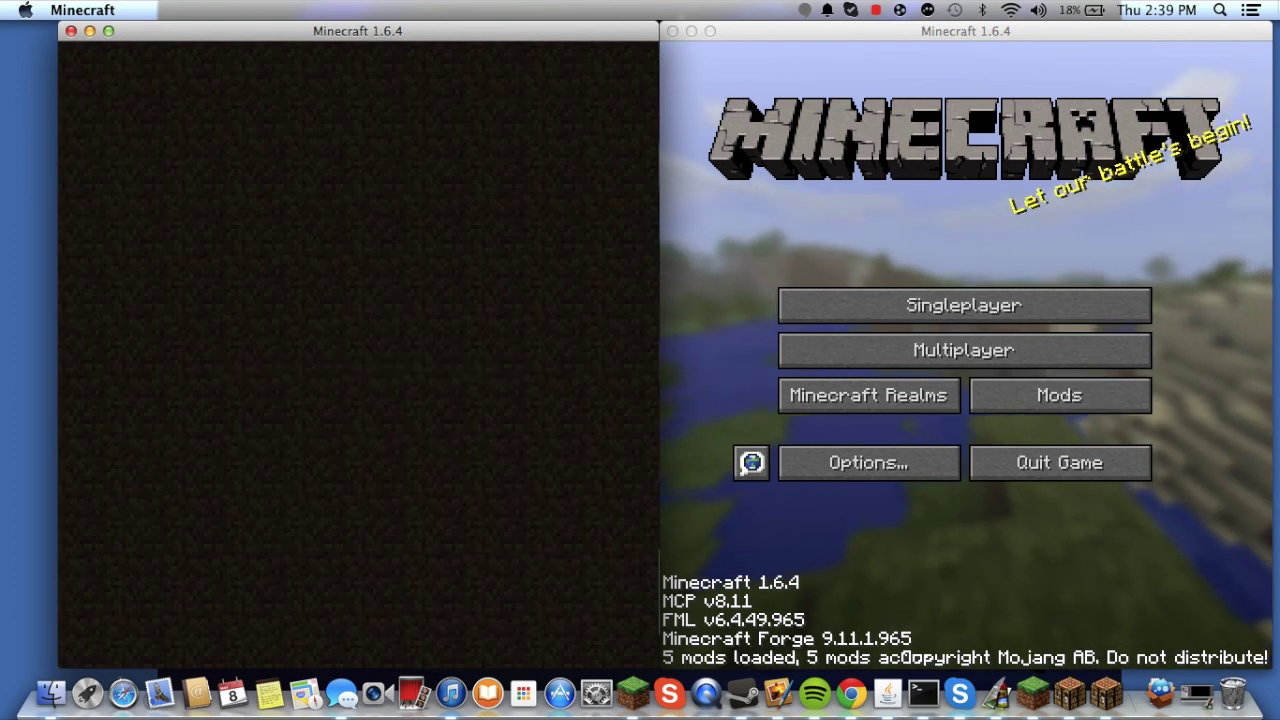
{"action": "key", "text": "super+q"}
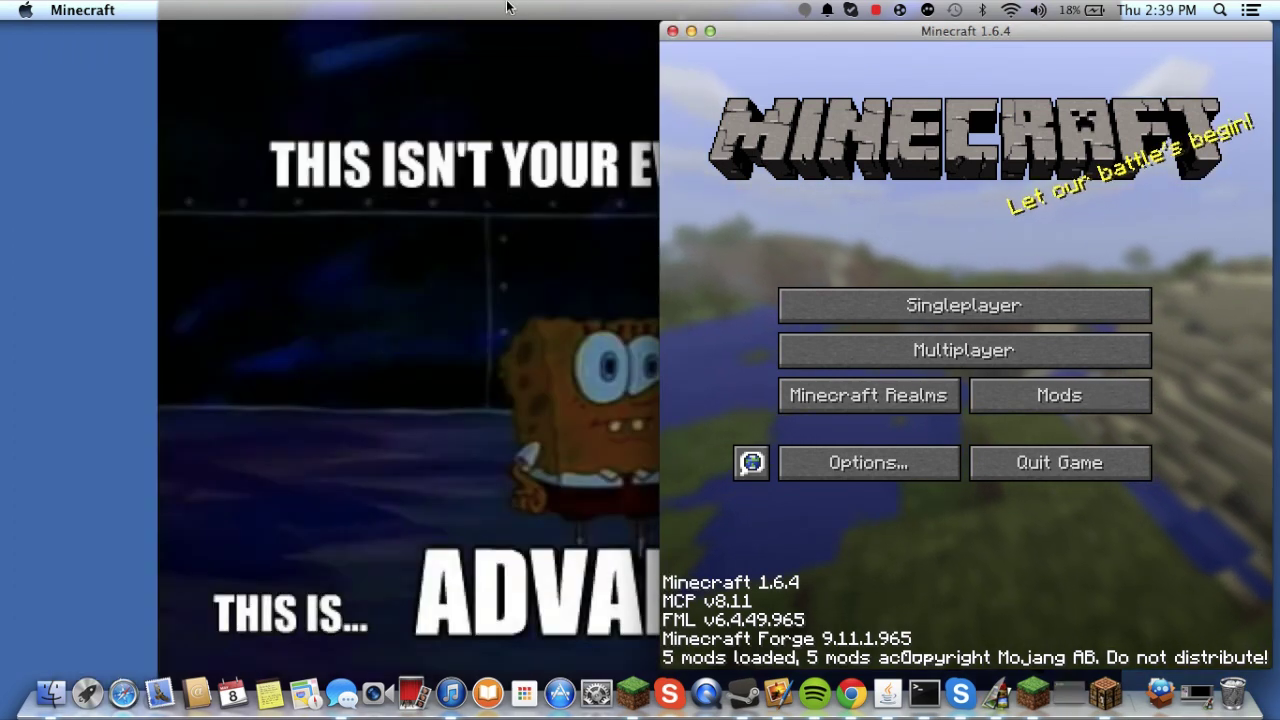
- Quit the second Minecraft window with Cmd+Q and stop the screen recording
{"action": "key", "text": "super+q"}
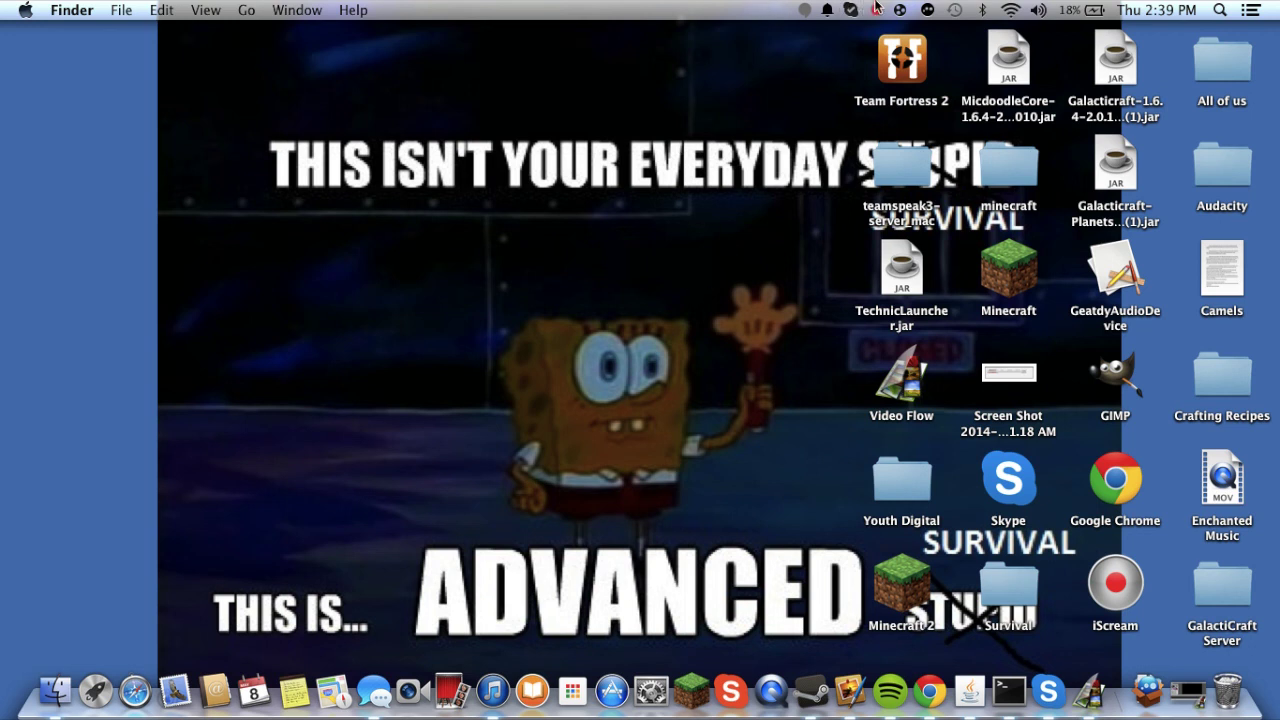
{"action": "left_click", "coordinate": [876, 9]}
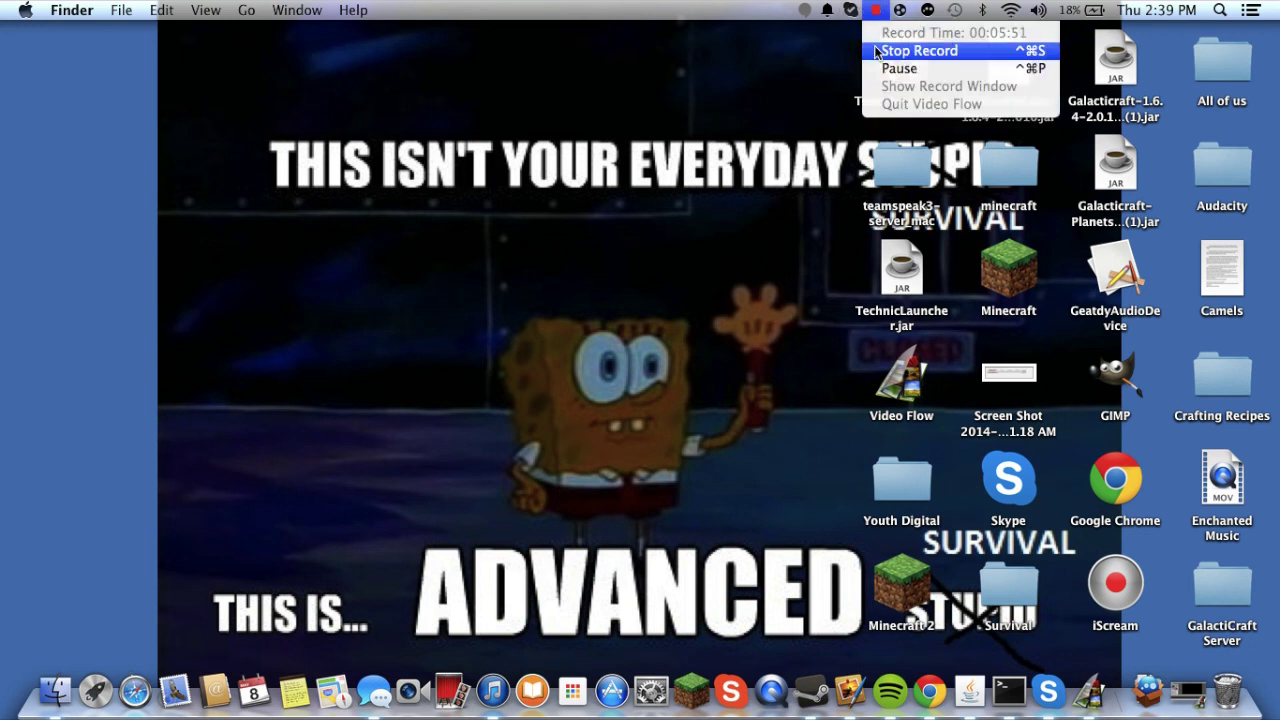